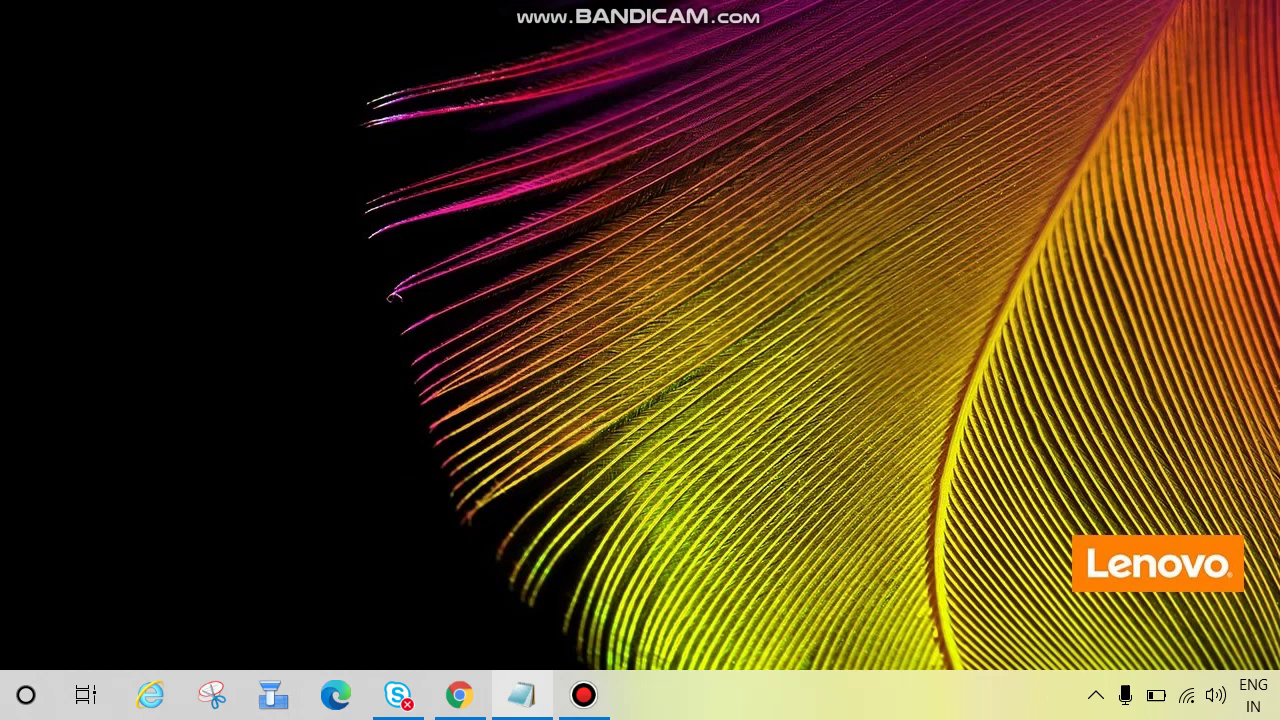
Step: Start a new message and type 'Thanks and regards', the sender's name and a phone number
click(521, 695)
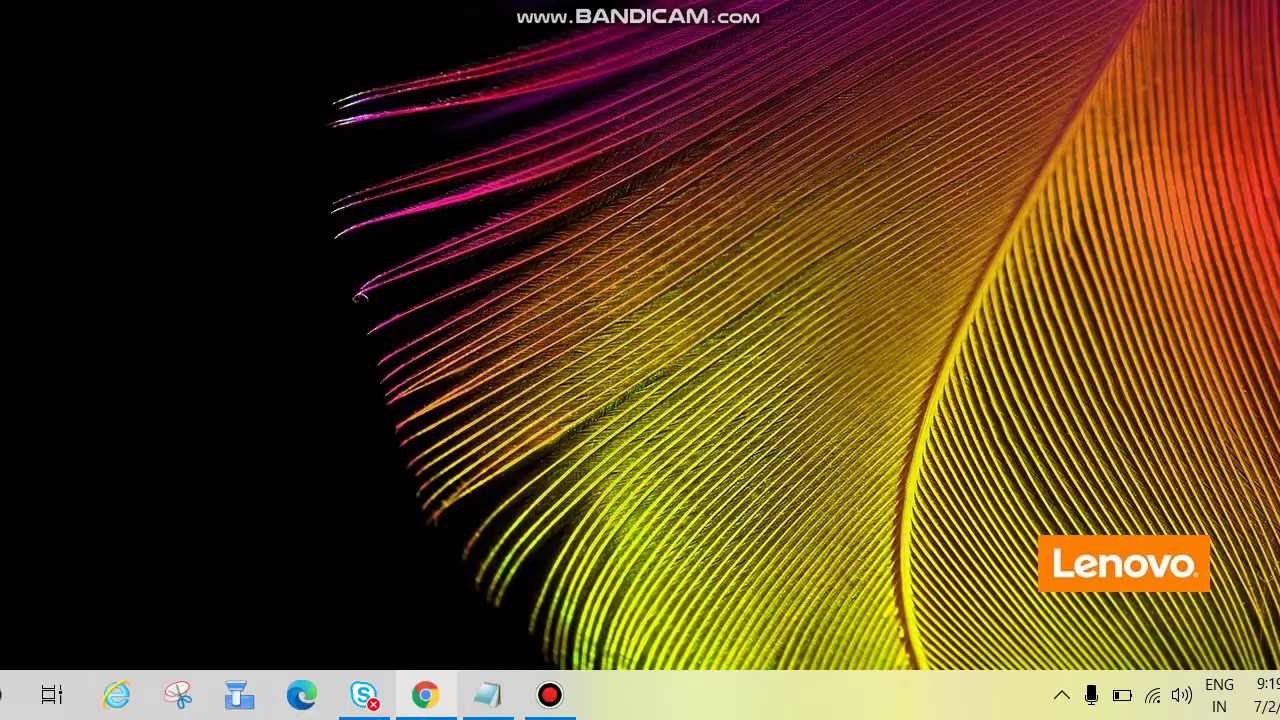
mouse_move(425, 694)
click(420, 580)
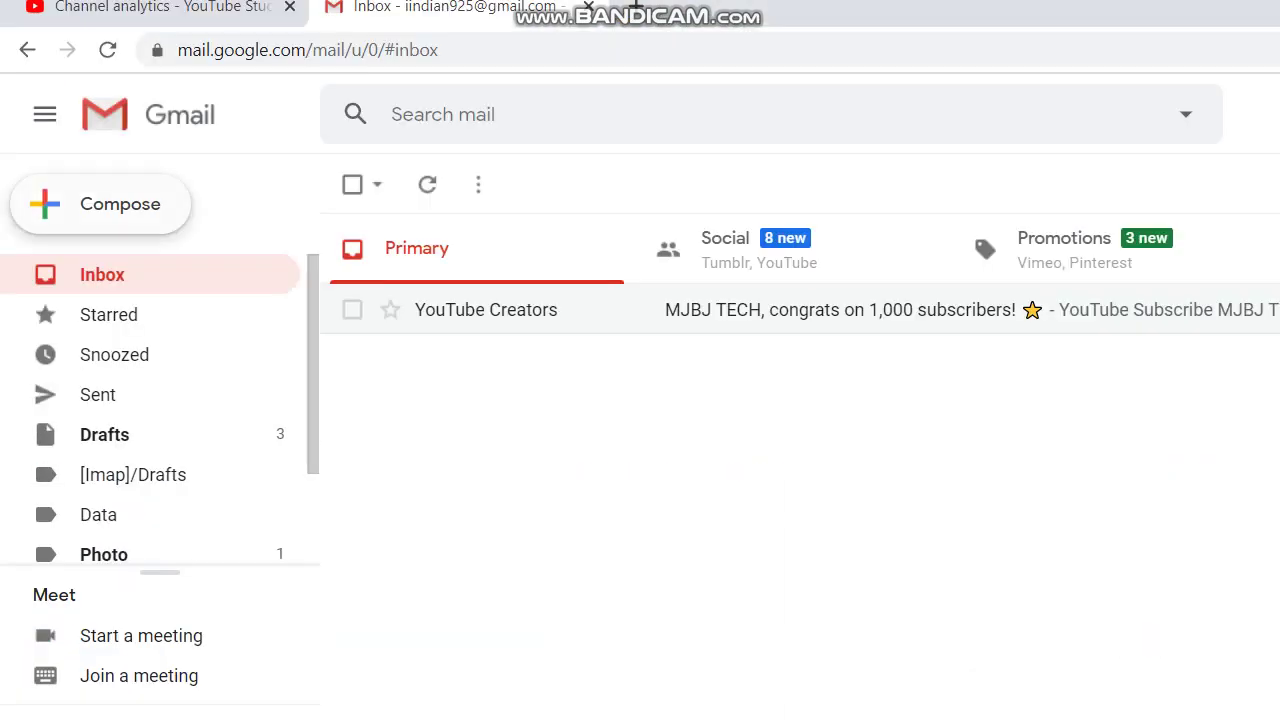
click(100, 204)
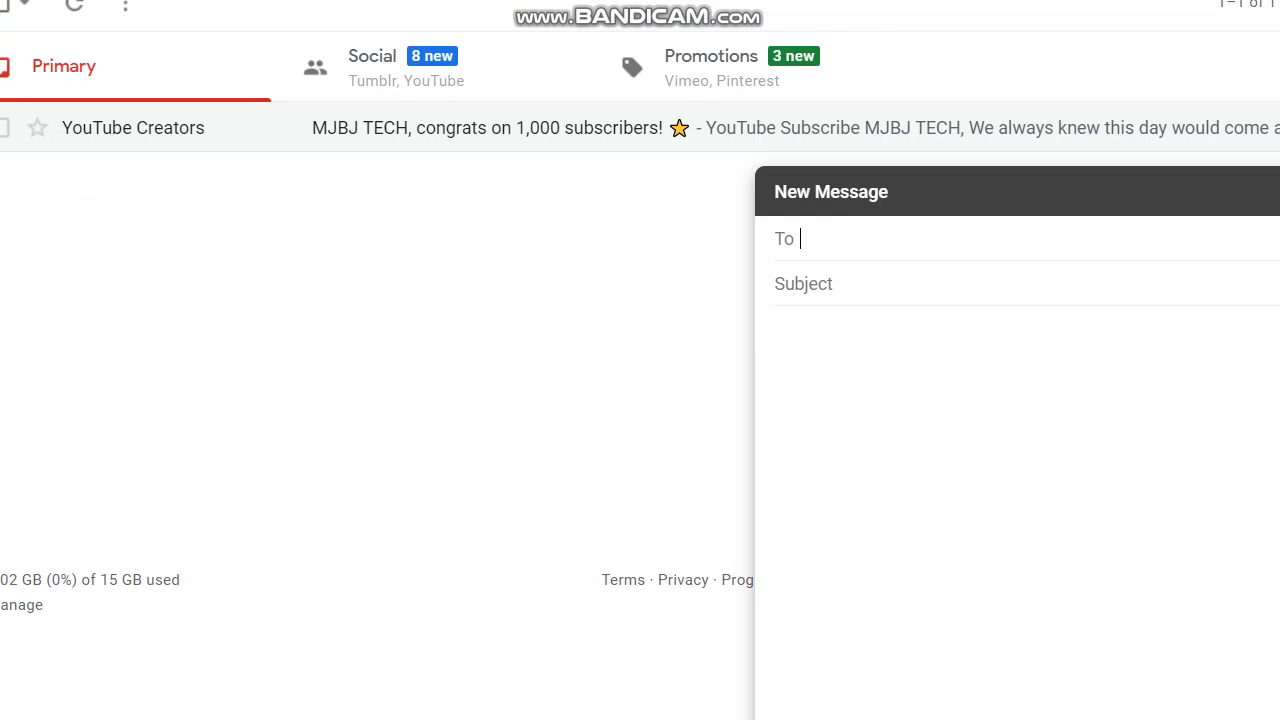
key(Tab)
key(Tab)
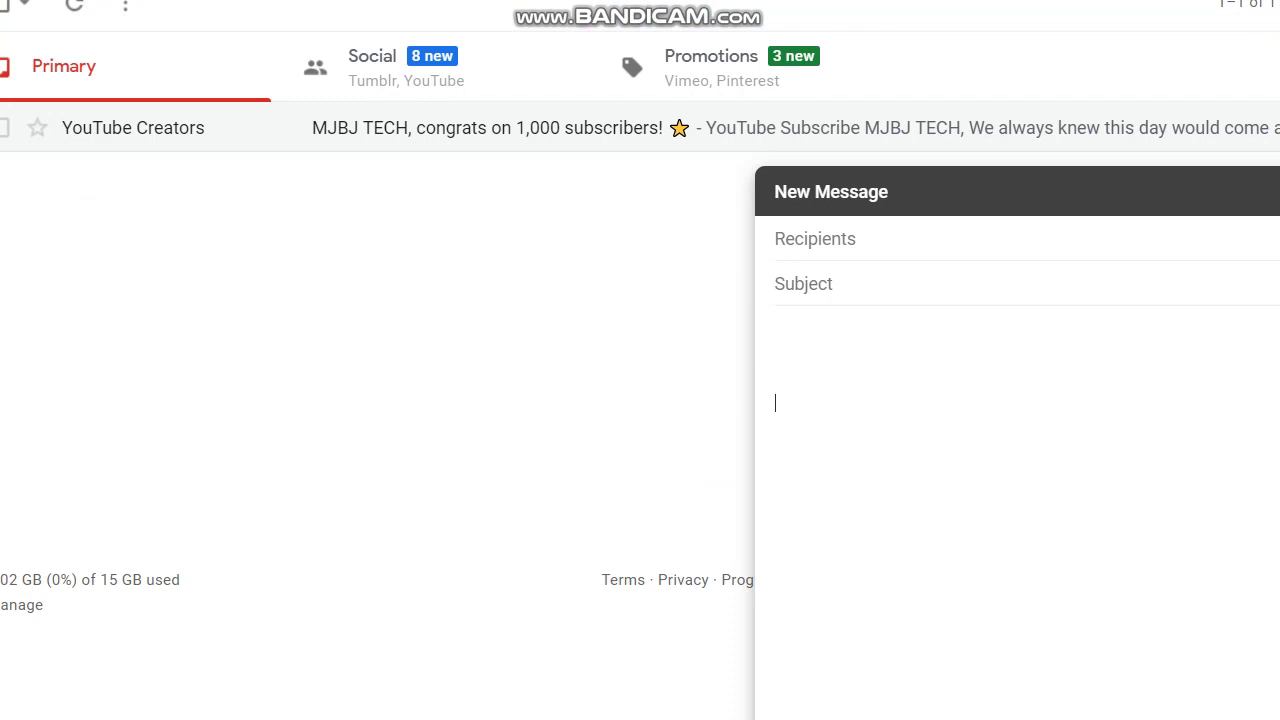
text(Than)
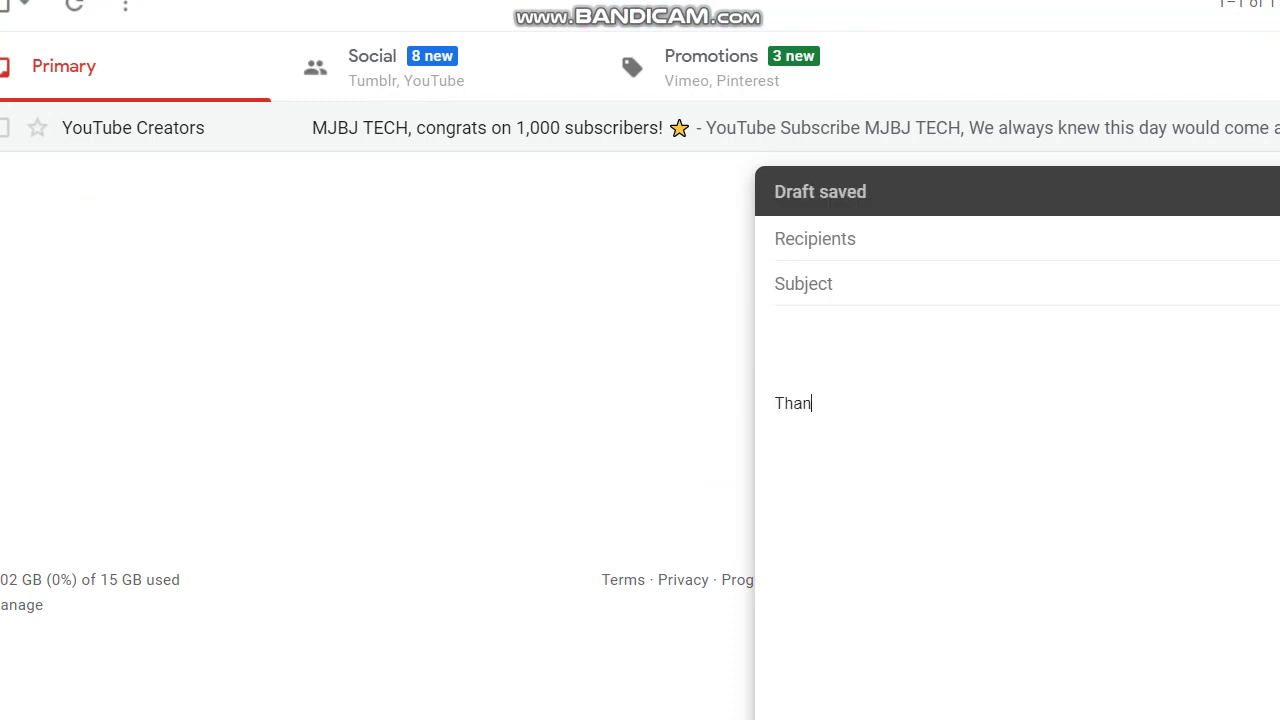
text(ks a)
text(nd reg)
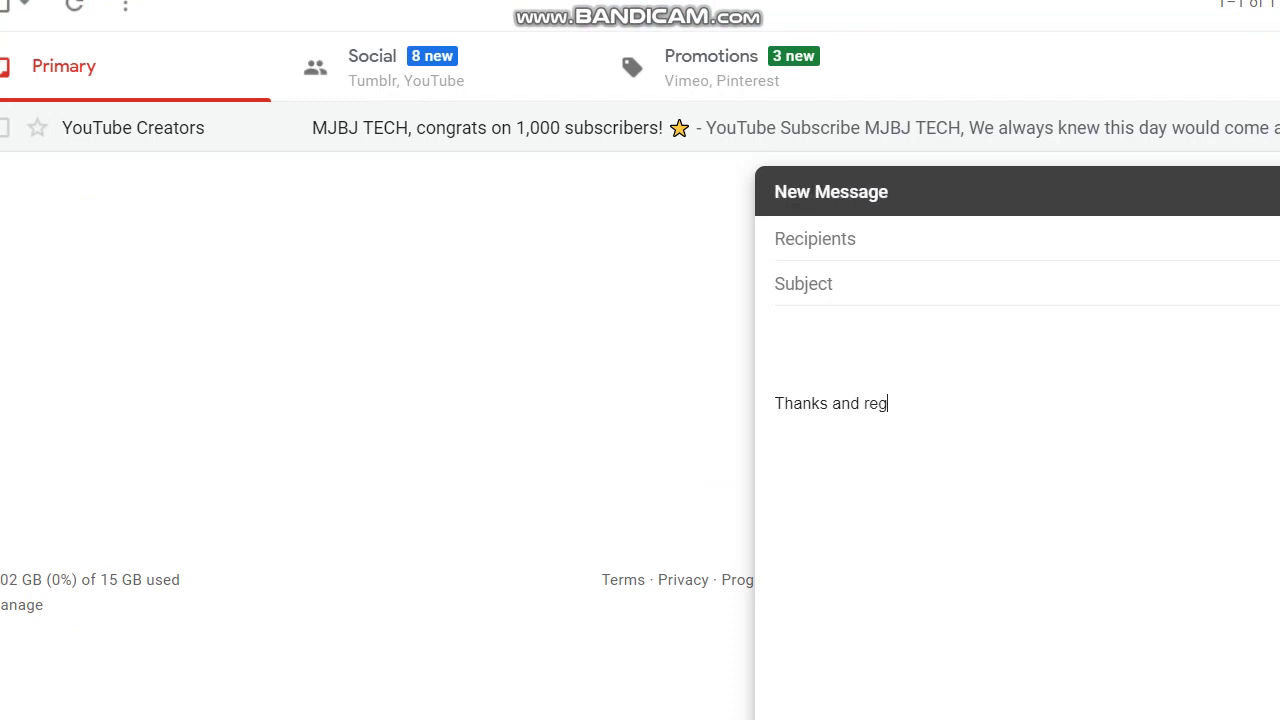
text(ards )
text(Jak)
text(ir )
text(222222222)
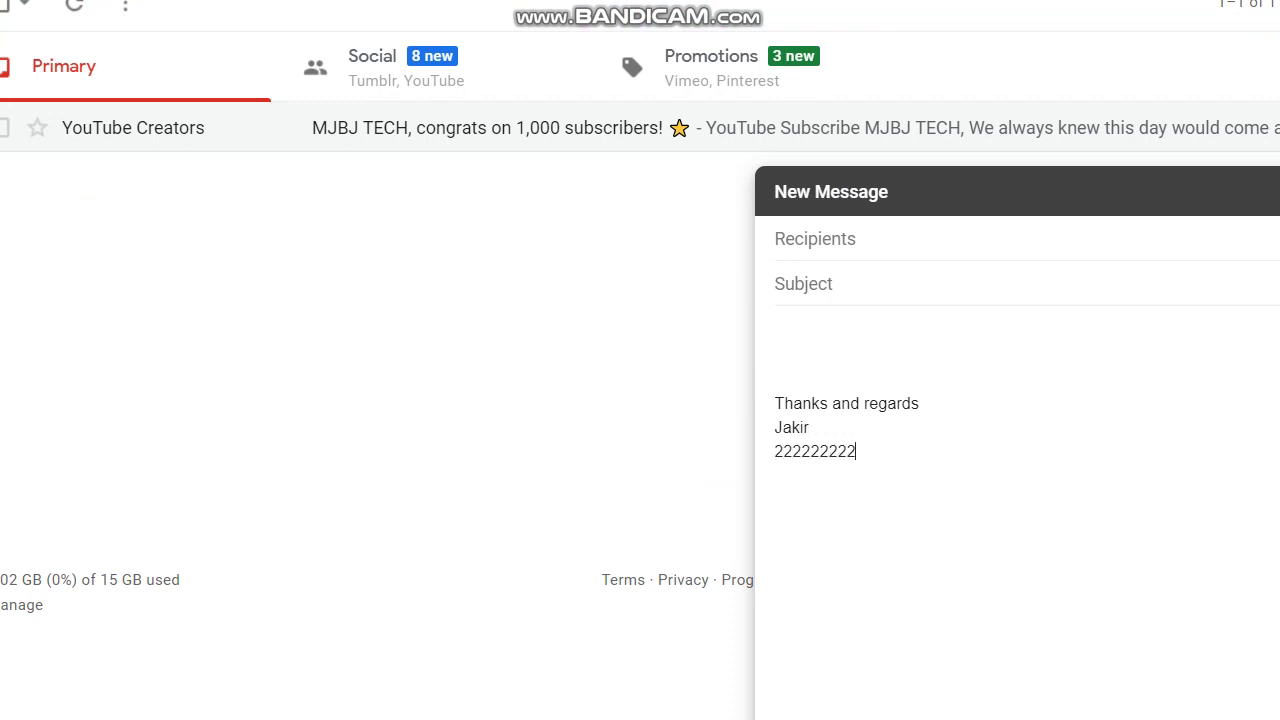
text(2)
Step: Add 'Engineer' on a new line, select the sign-off lines, and close the draft
key(Return)
text(P)
key(BackSpace)
text(Engin)
text(eer)
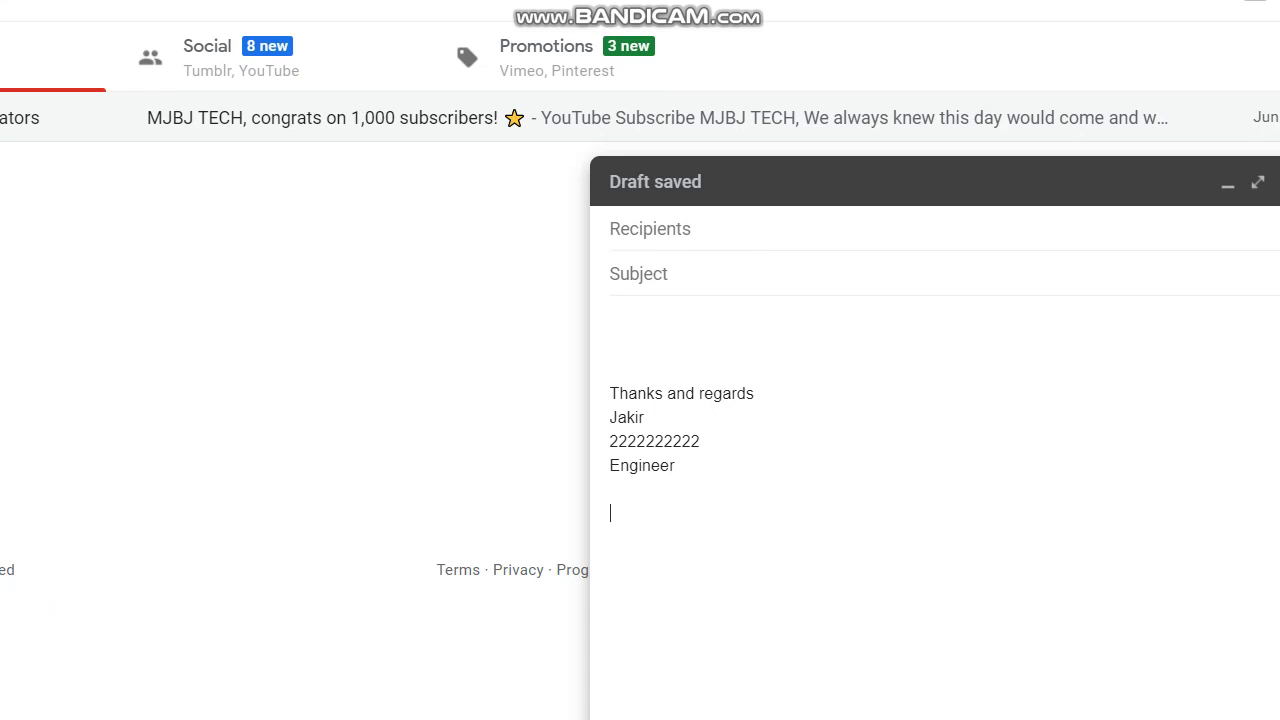
drag(610, 393, 676, 466)
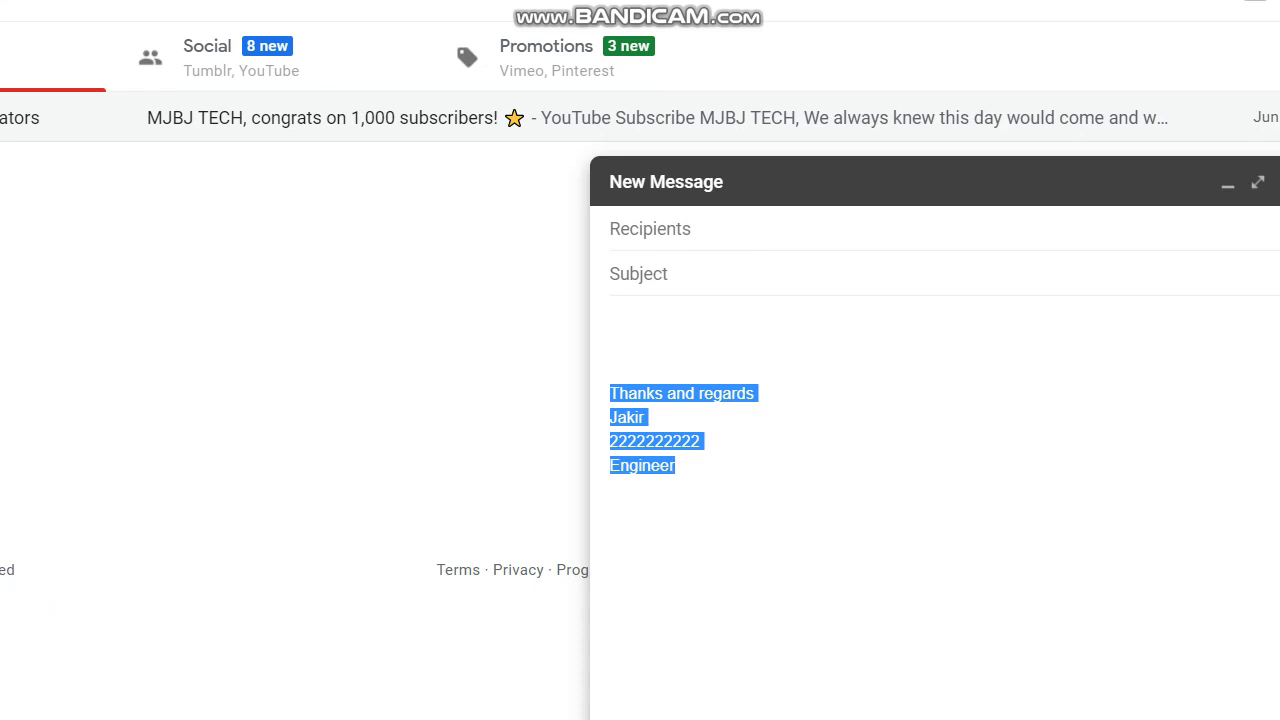
key(ctrl+End)
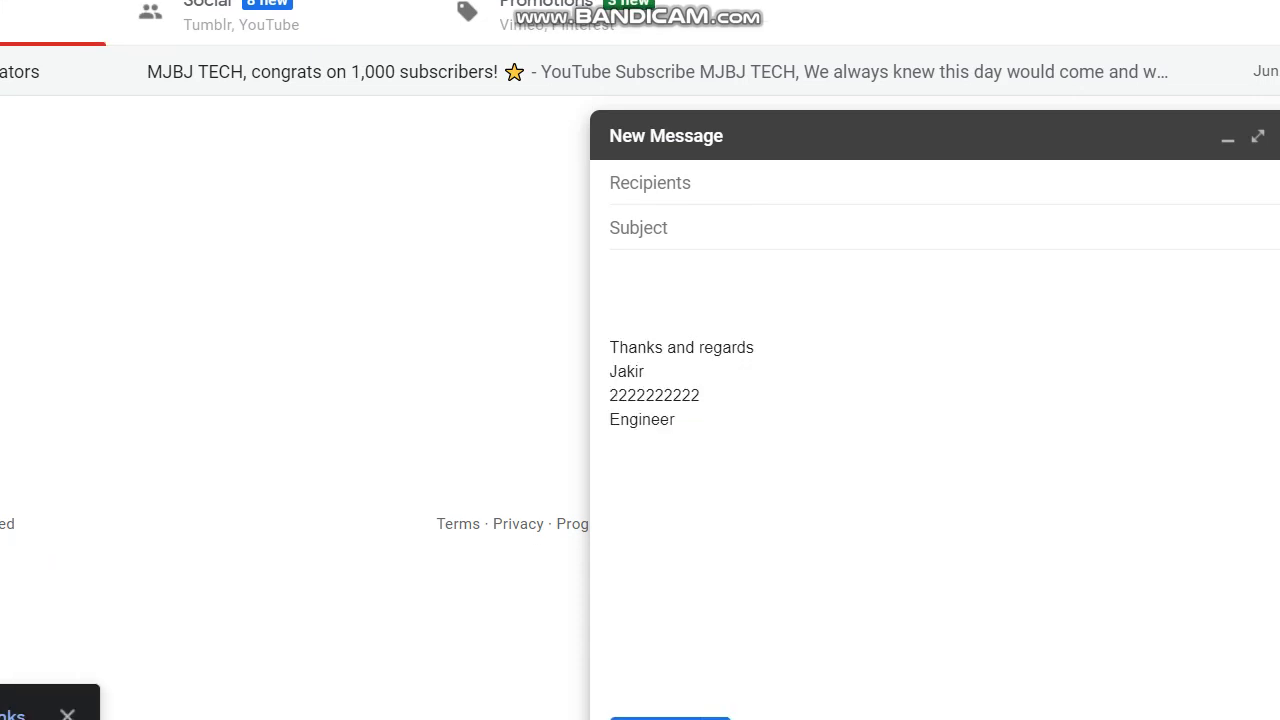
click(1165, 169)
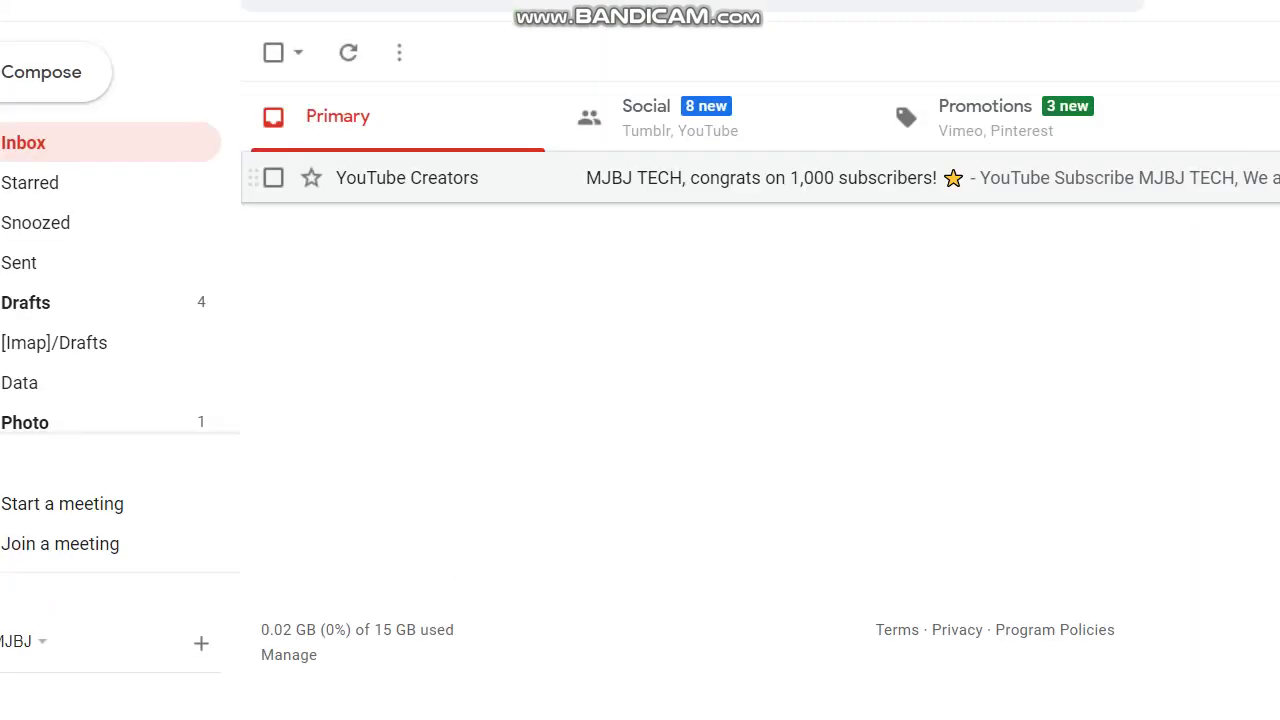
click(760, 177)
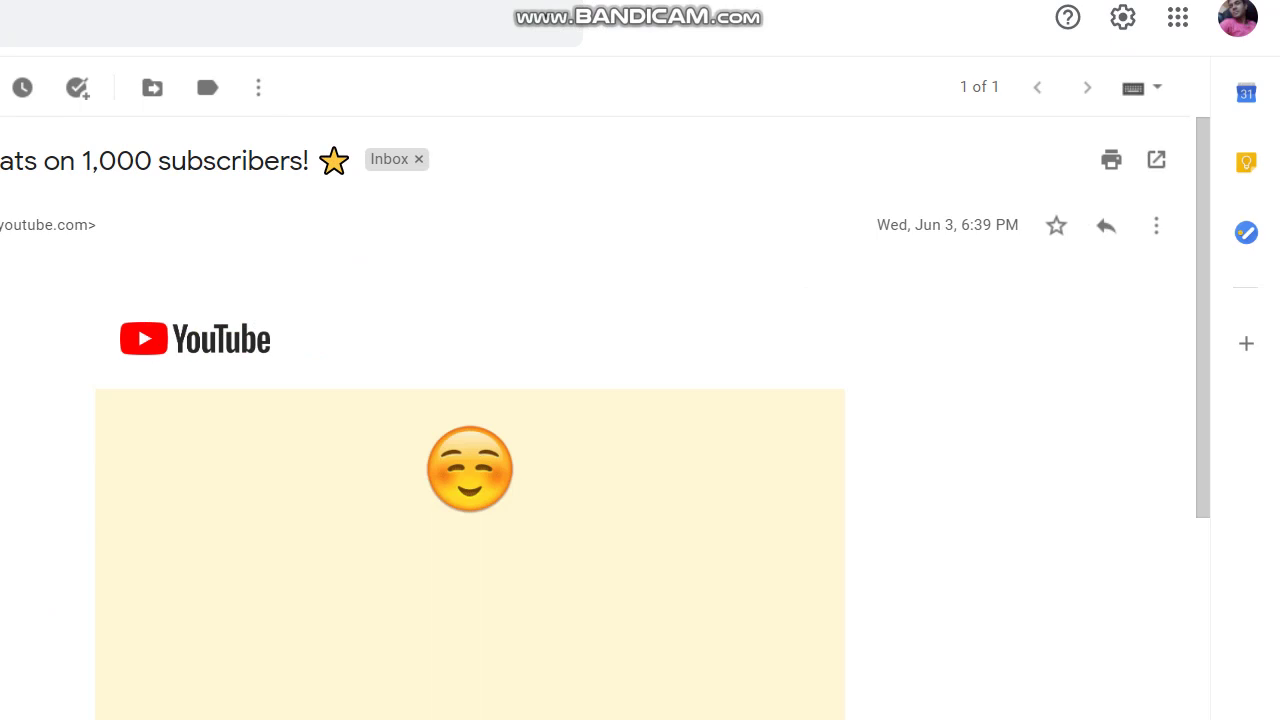
scroll(1105, 225, down, 10)
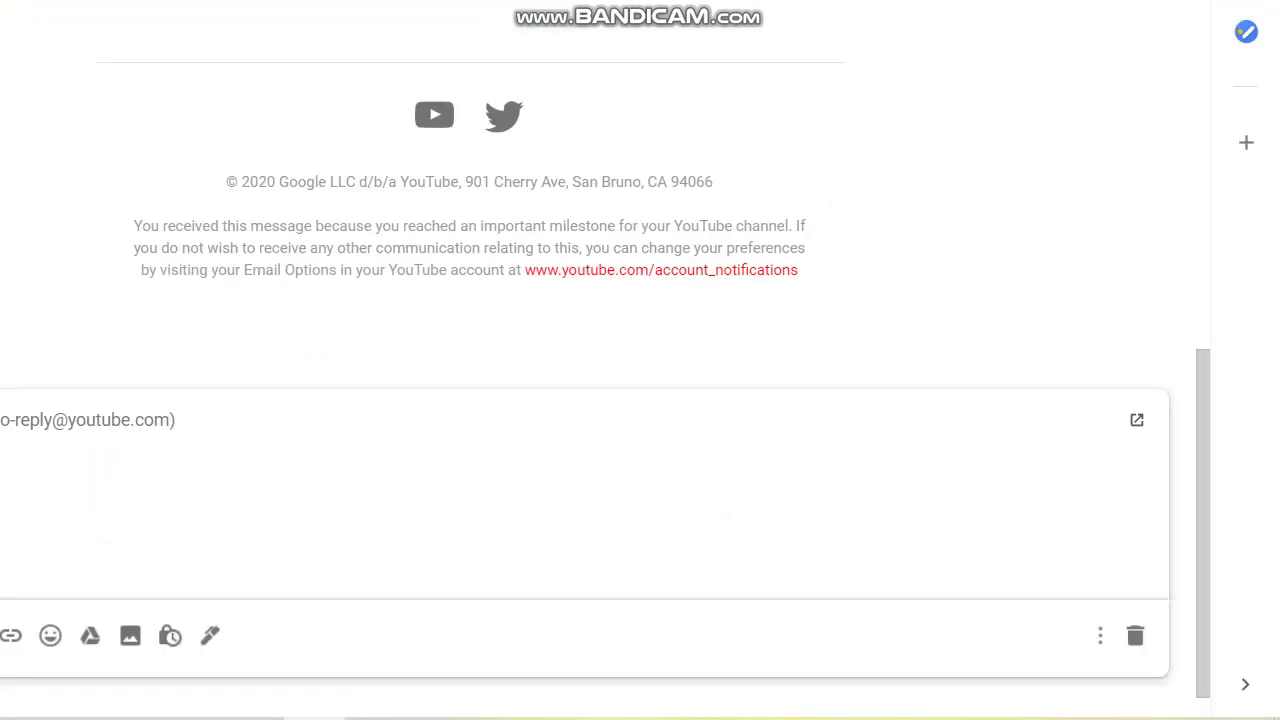
scroll(605, 366, down, 1)
scroll(605, 366, up, 1)
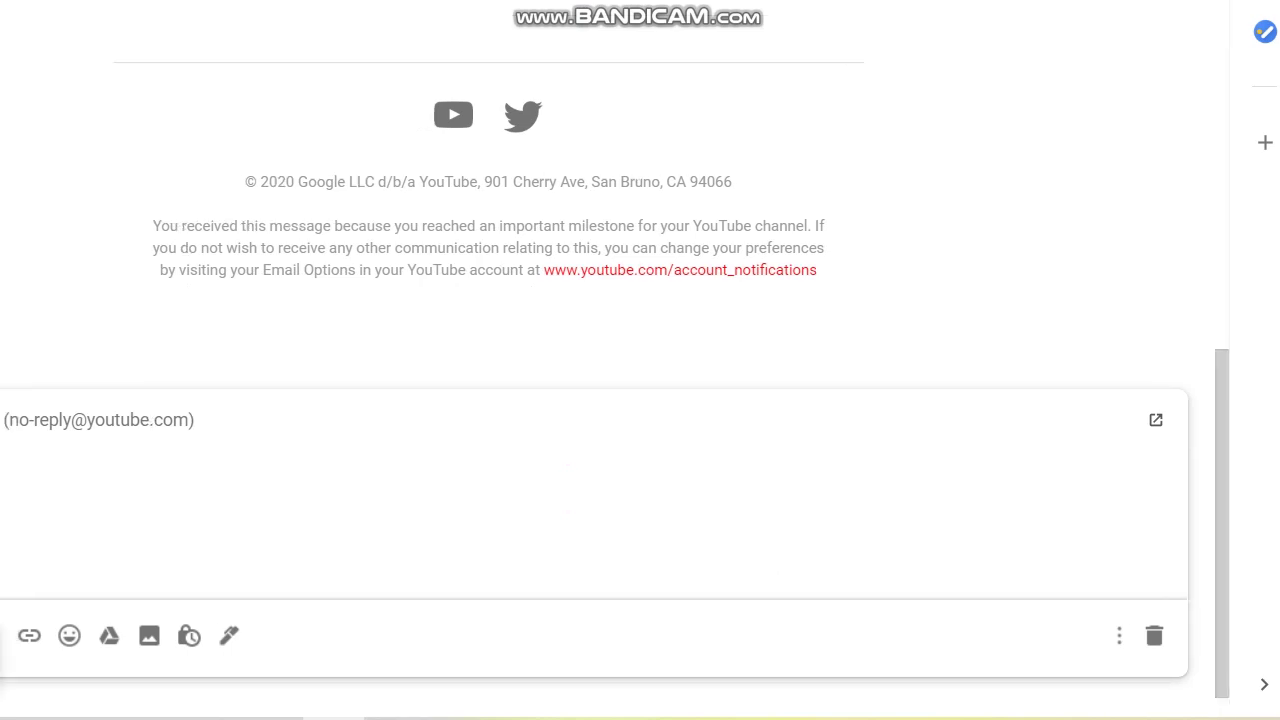
click(1135, 588)
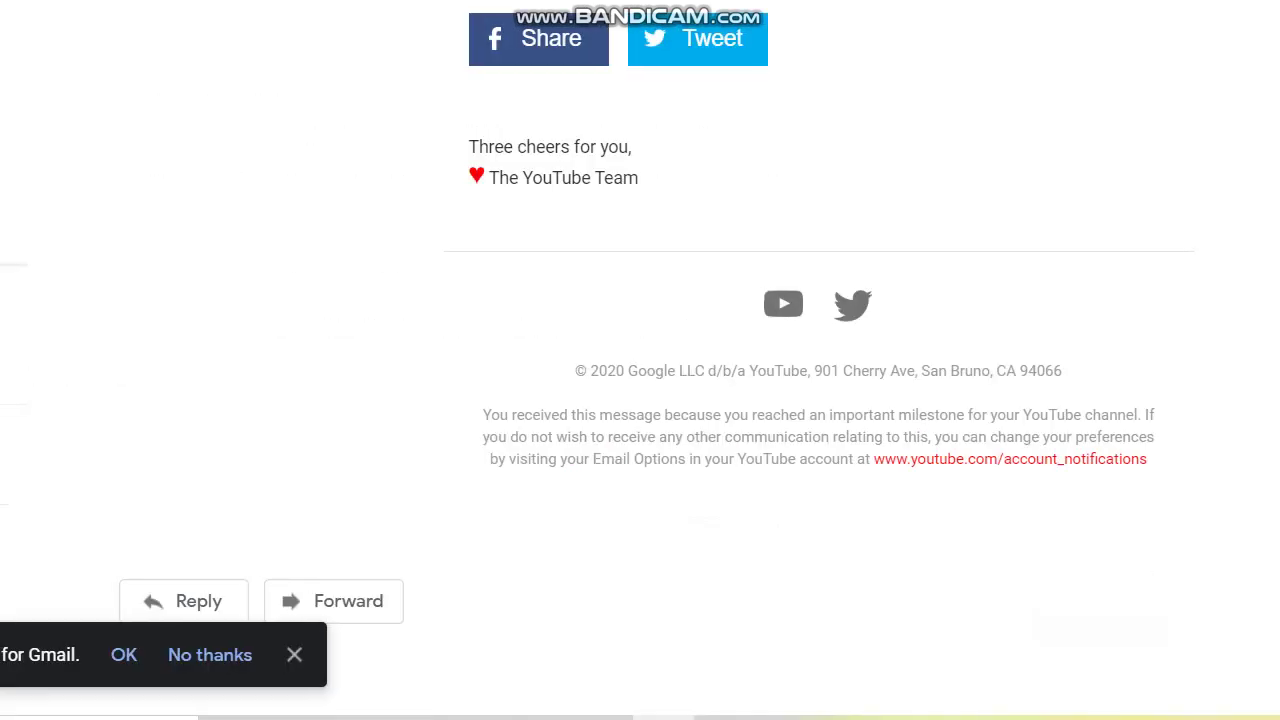
click(337, 169)
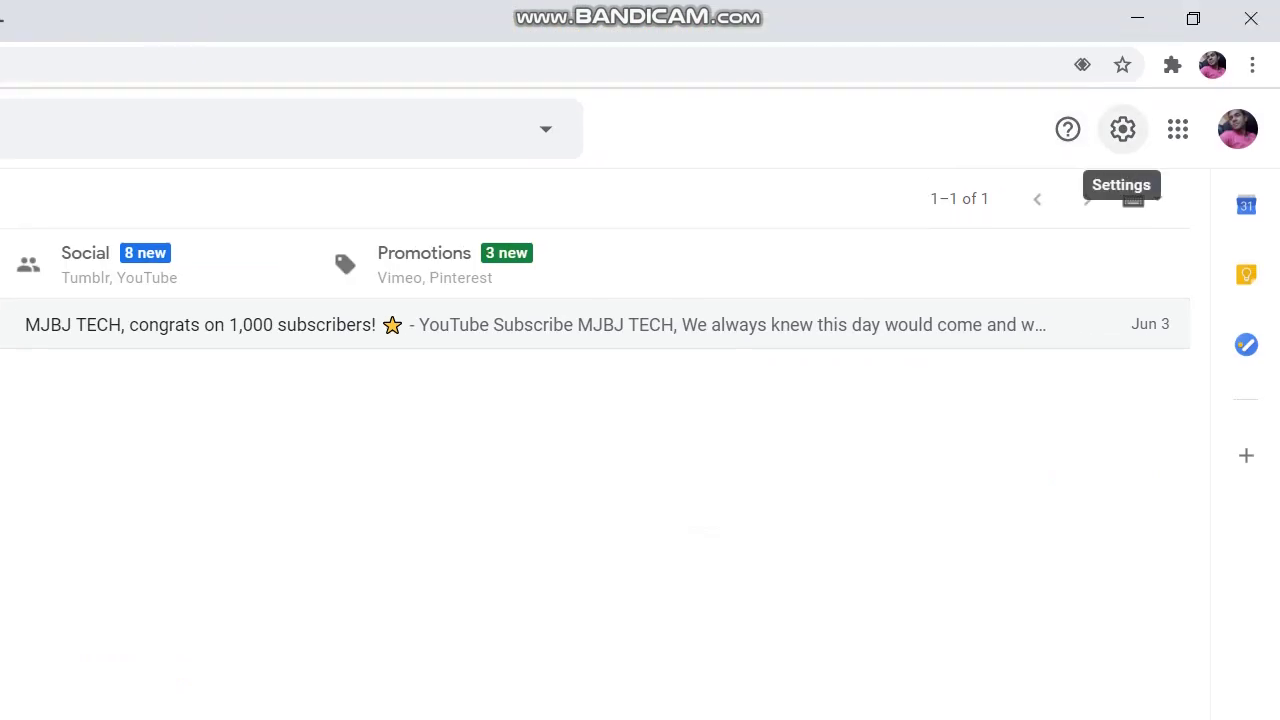
Step: Open See all settings, dismiss the notifications prompt, and reach the empty Signature section
click(1122, 129)
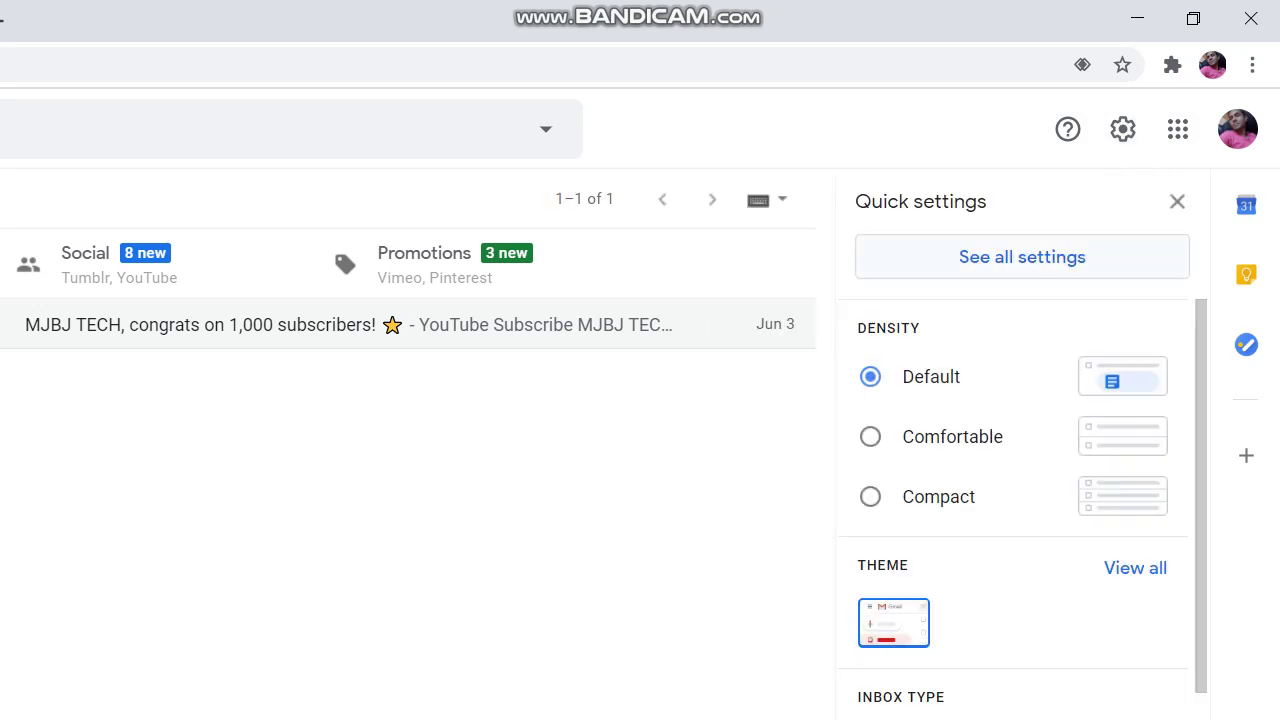
click(1022, 257)
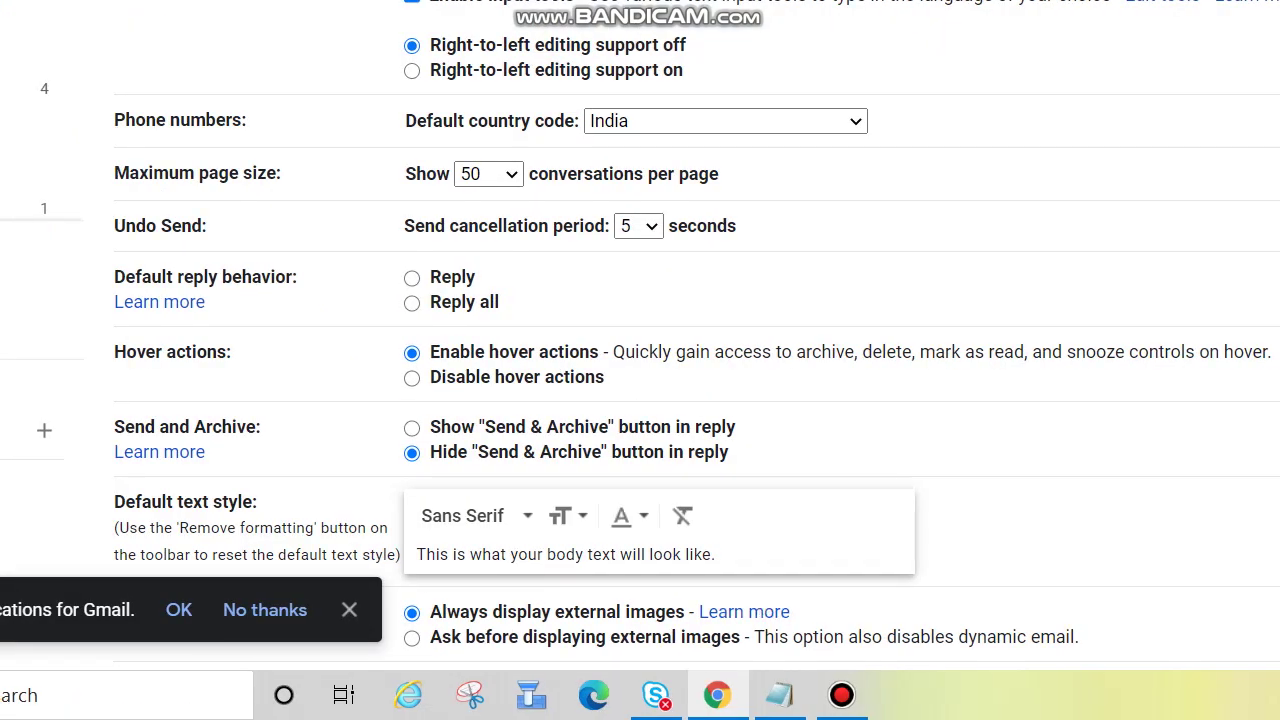
click(350, 610)
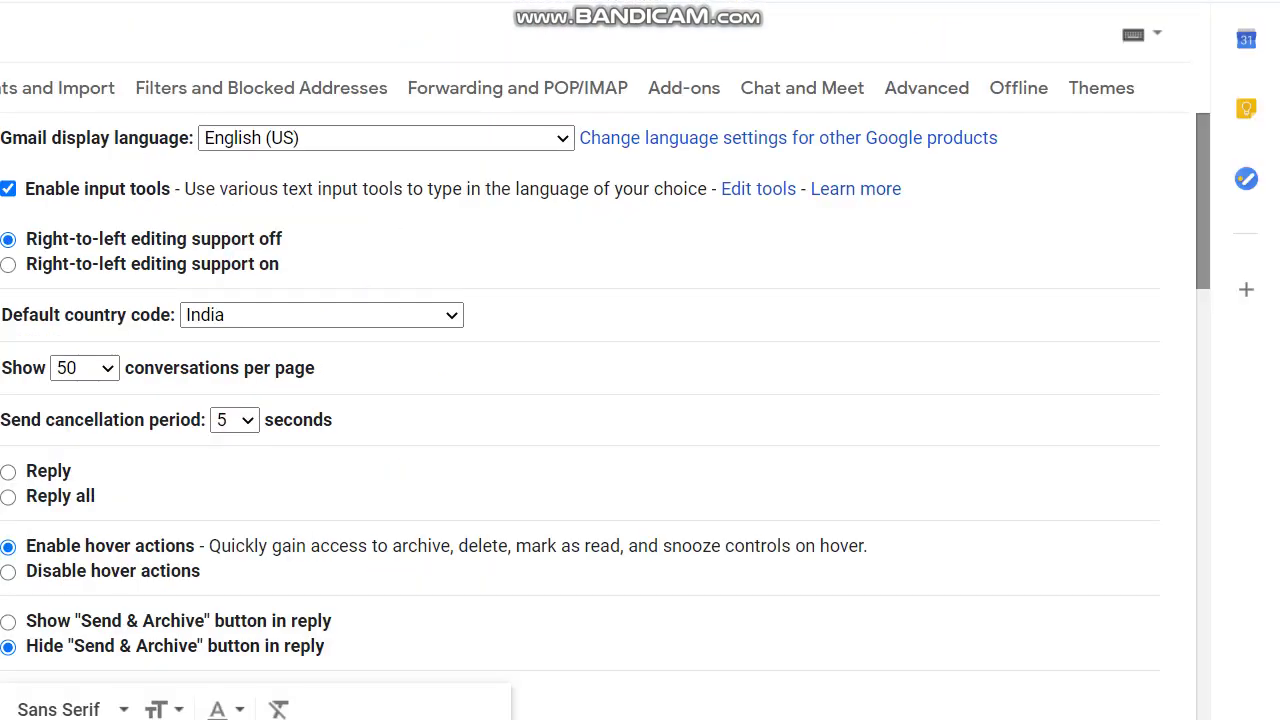
scroll(600, 418, down, 1)
scroll(600, 418, down, 2)
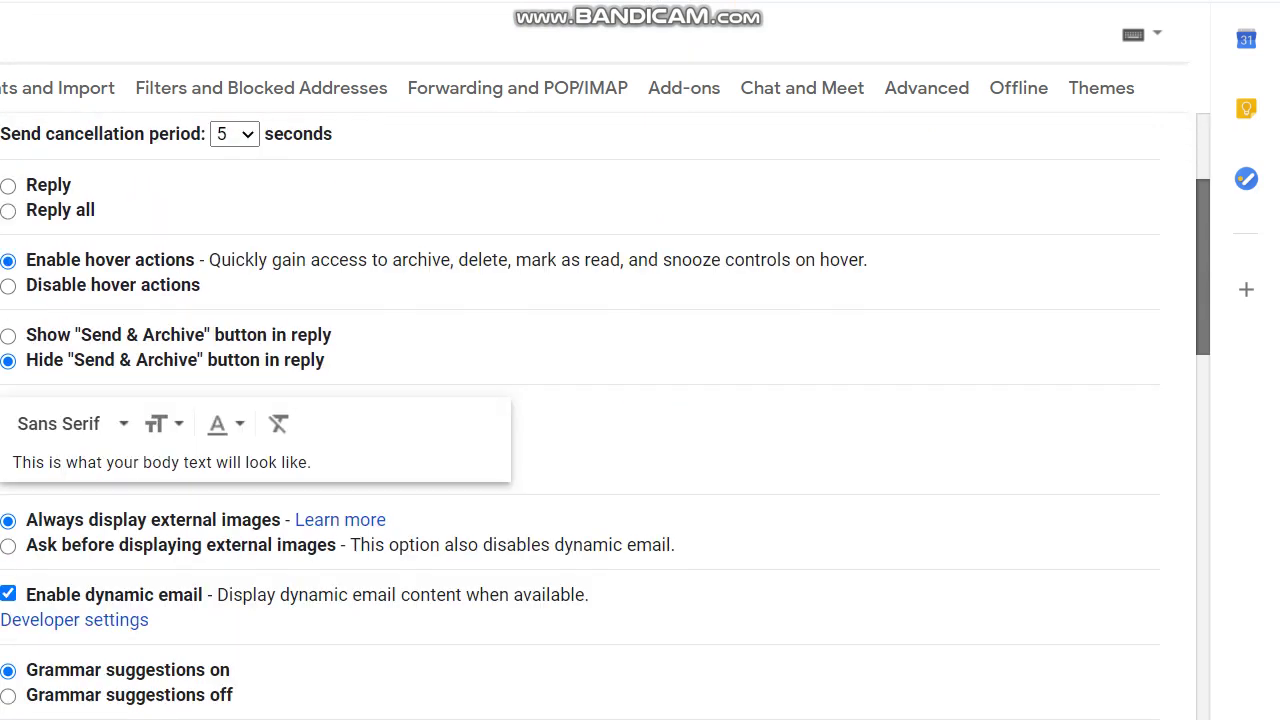
scroll(600, 418, down, 1)
scroll(600, 418, down, 1)
scroll(600, 418, down, 2)
scroll(600, 418, down, 2)
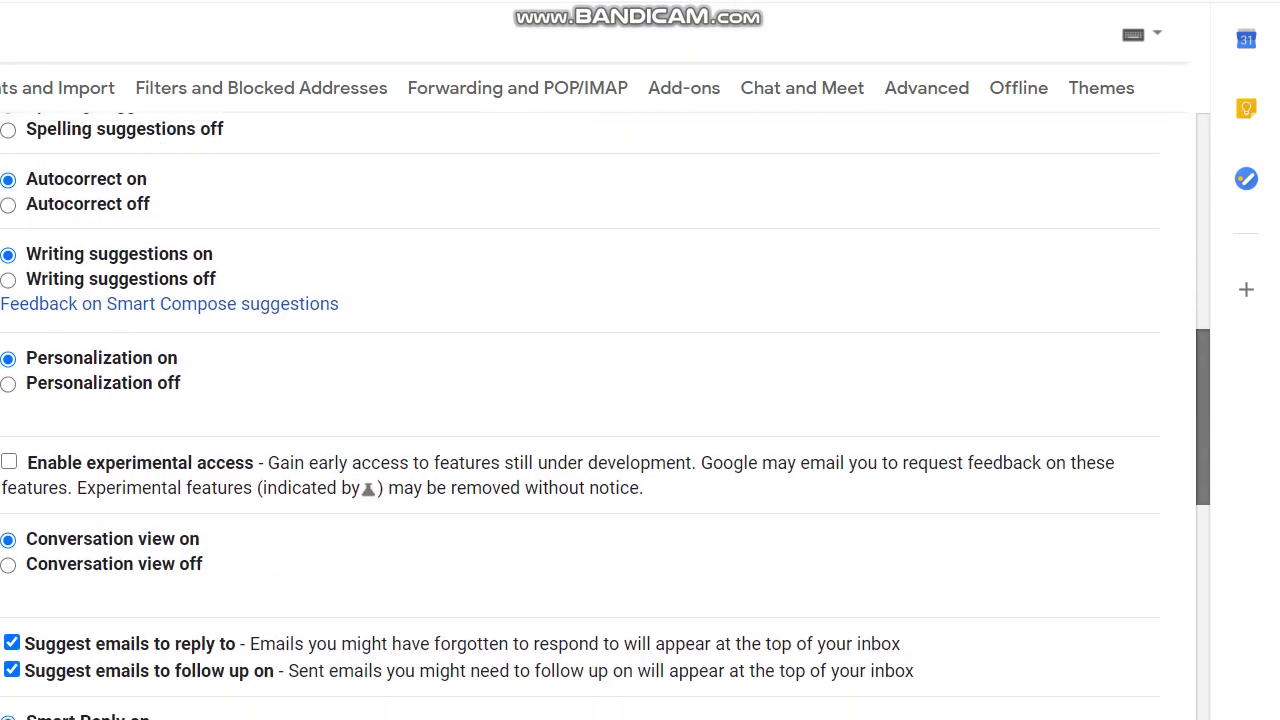
scroll(600, 418, down, 1)
scroll(600, 418, down, 1)
scroll(600, 418, down, 2)
scroll(600, 418, down, 1)
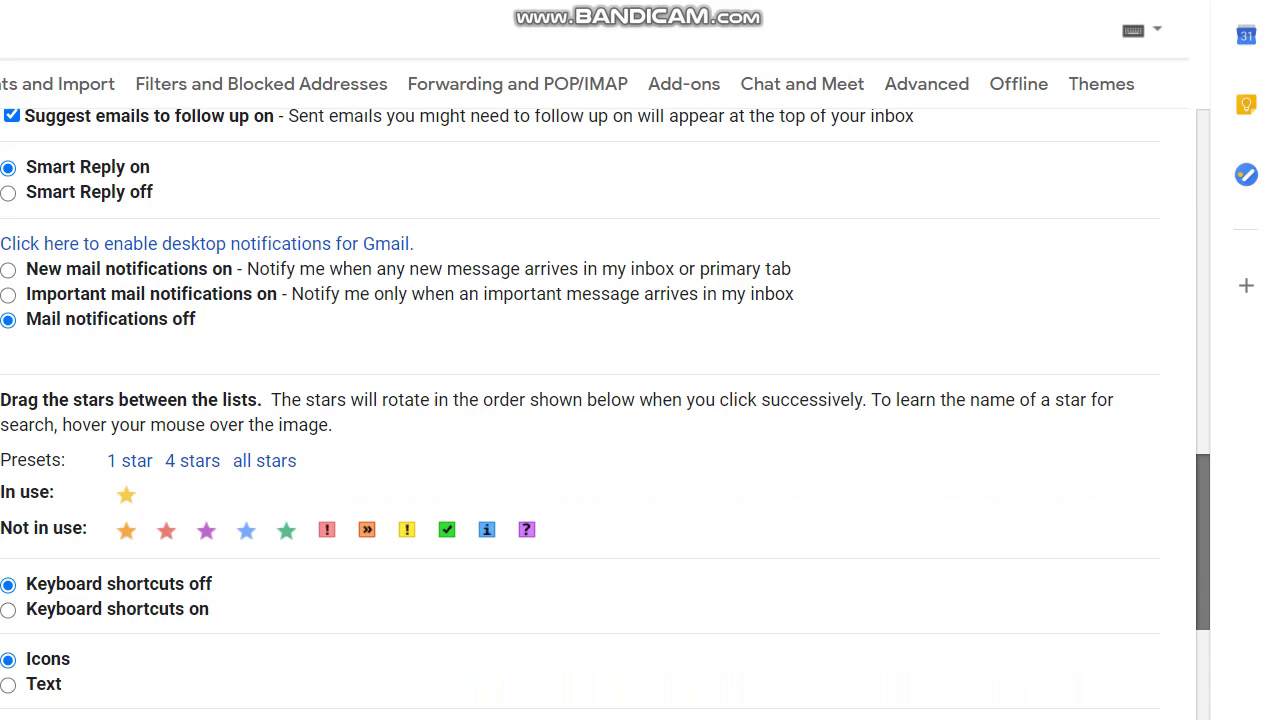
scroll(600, 418, down, 1)
scroll(600, 418, down, 2)
scroll(600, 418, down, 1)
scroll(600, 418, down, 1)
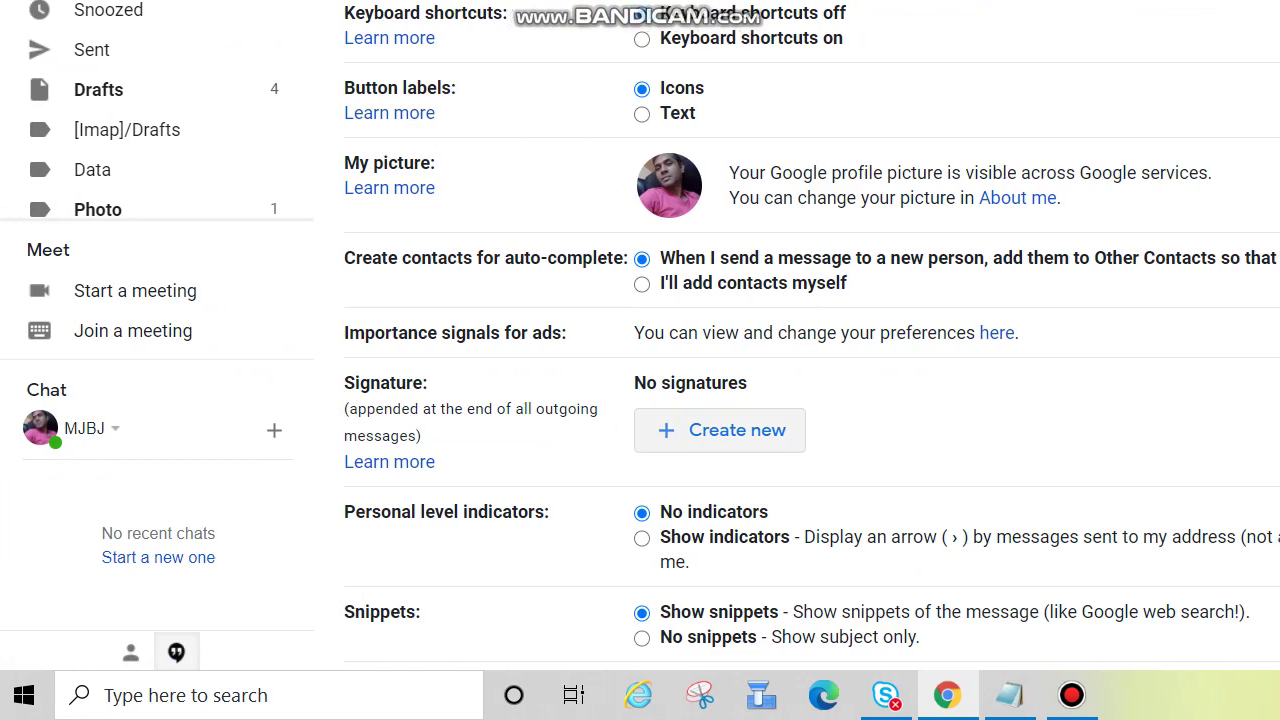
Step: Create a new signature named 'Sign', leaving its editor empty
click(719, 430)
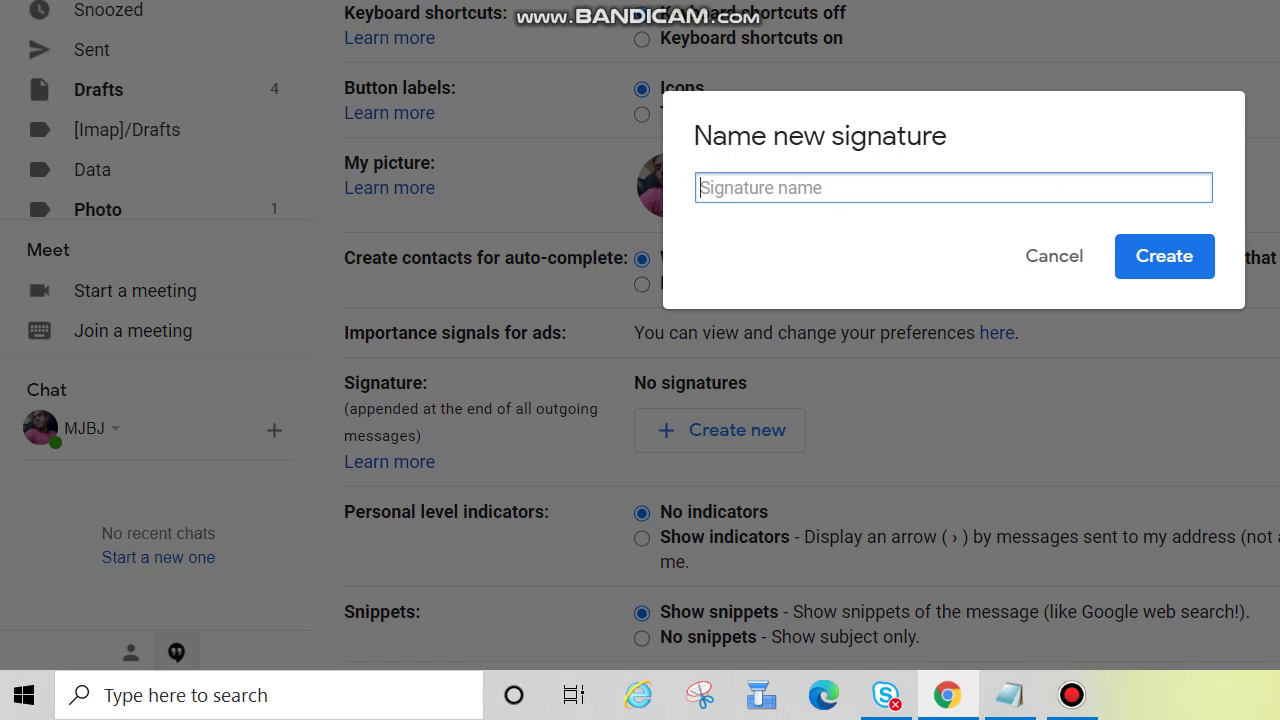
text(Sign)
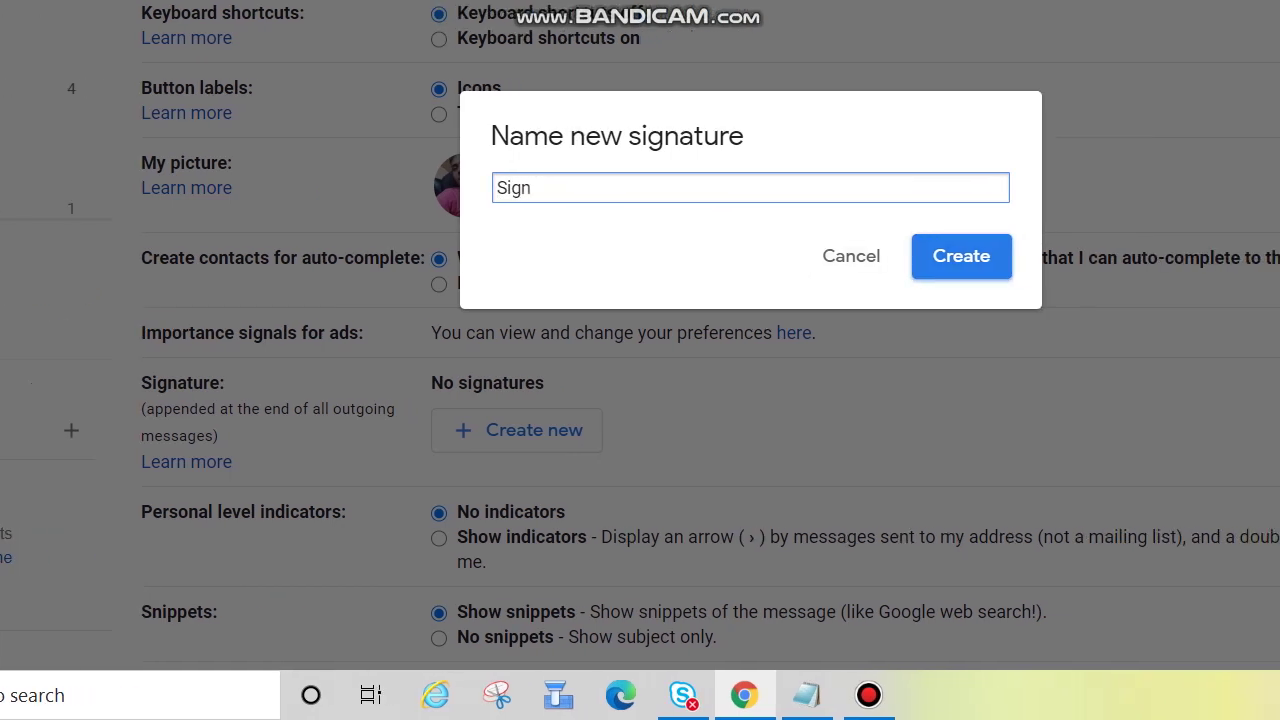
key(Return)
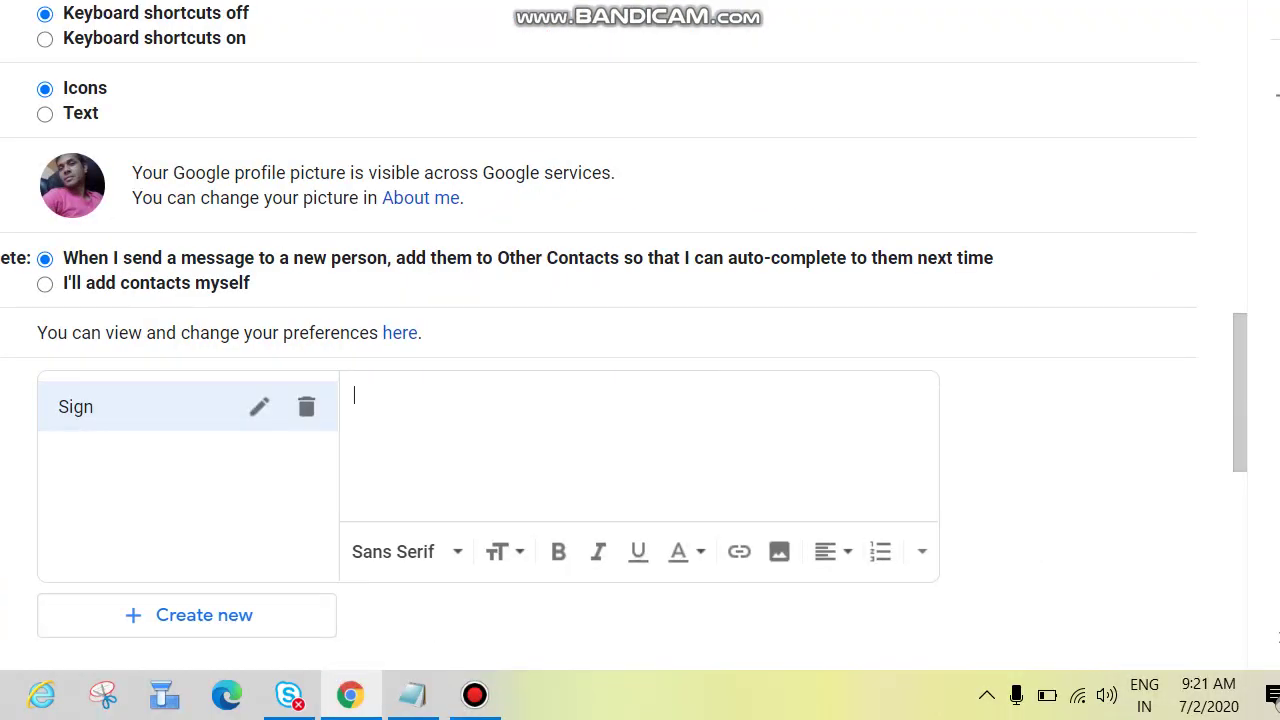
Step: Fill the Sign signature with 'Thanks and regards', the name, a phone number and 'Engineer'
text(Thank)
text(s and)
text( regards )
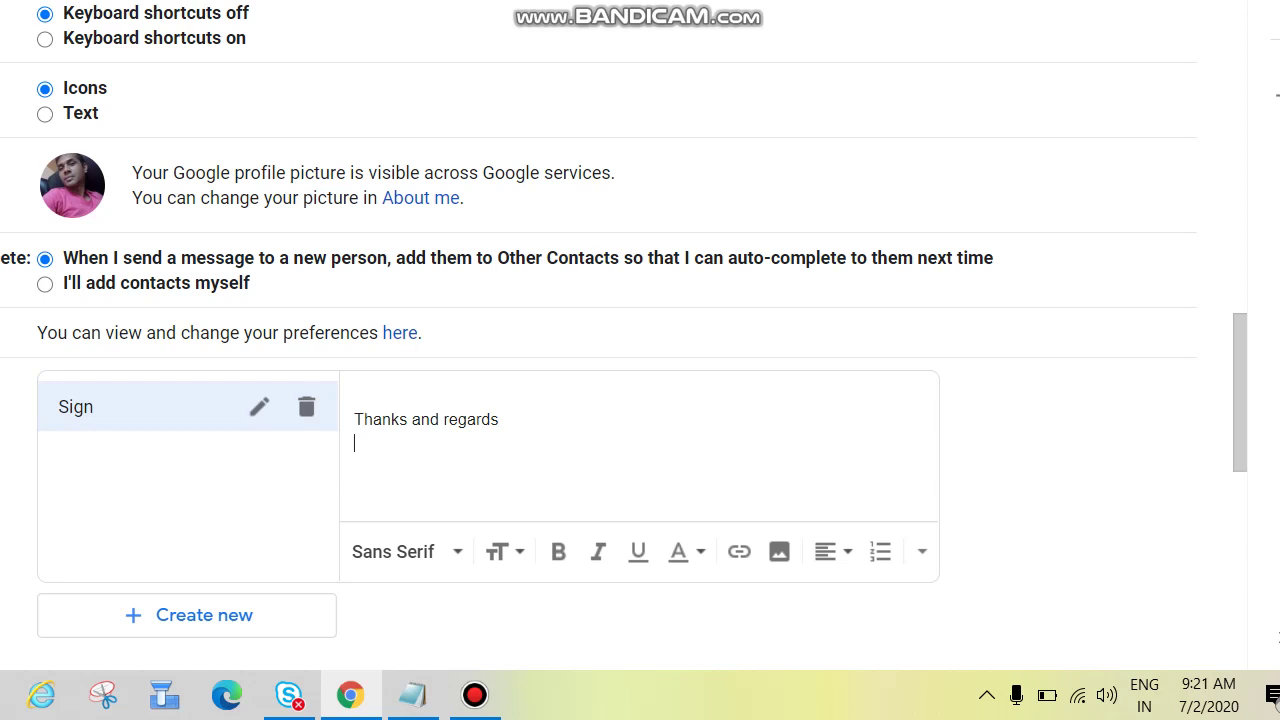
text(Jakir)
key(Return)
text(2222222)
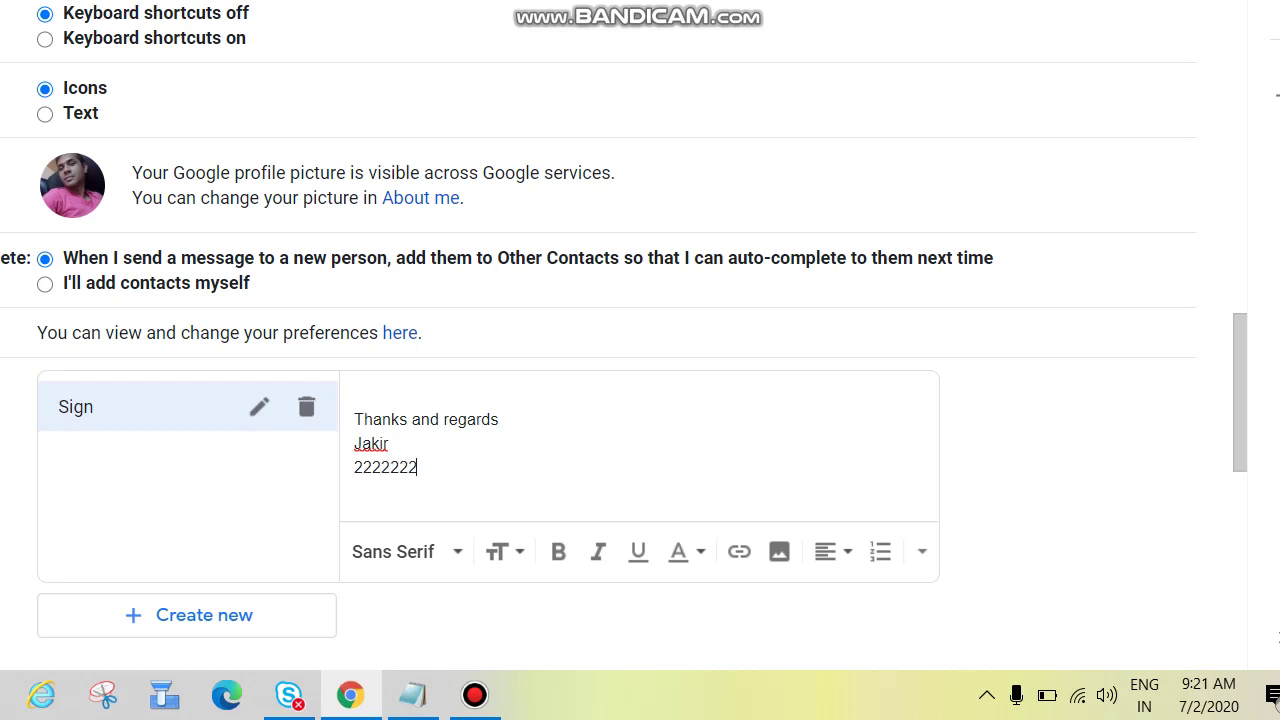
text(22 )
text(E)
text(ngin)
text(ee)
text(r)
key(Return)
key(Return)
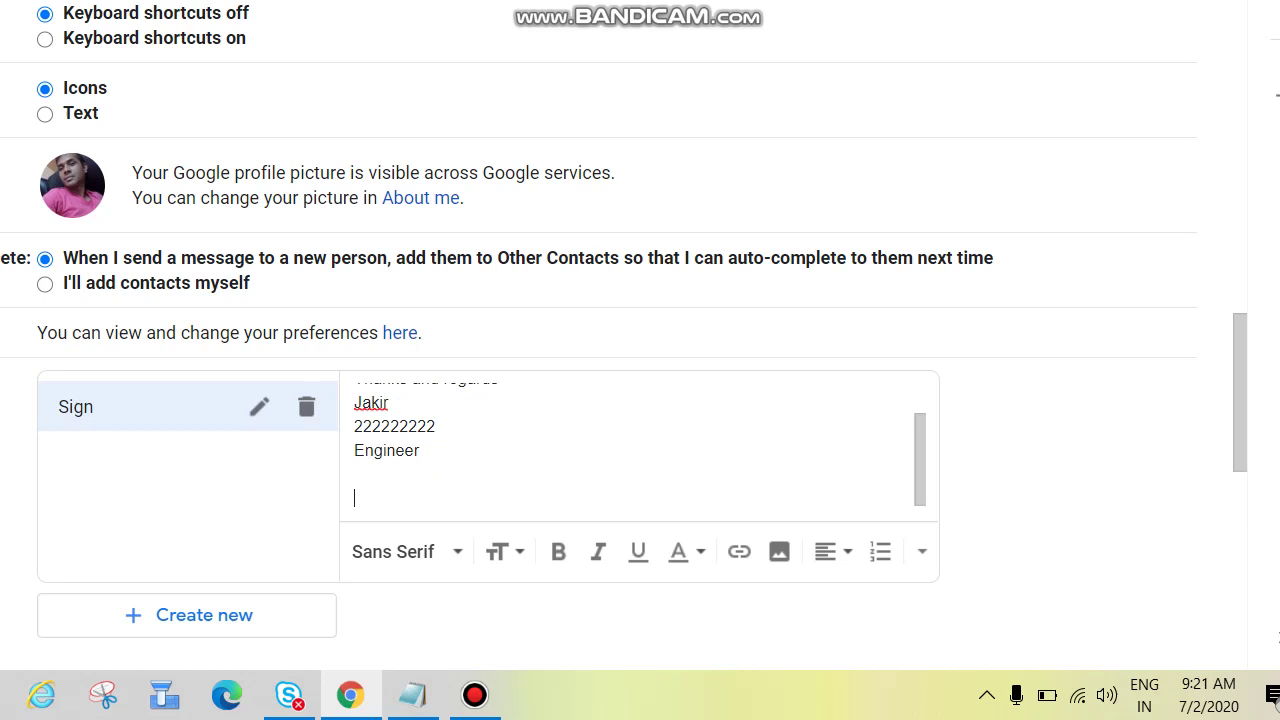
scroll(640, 360, left, 1)
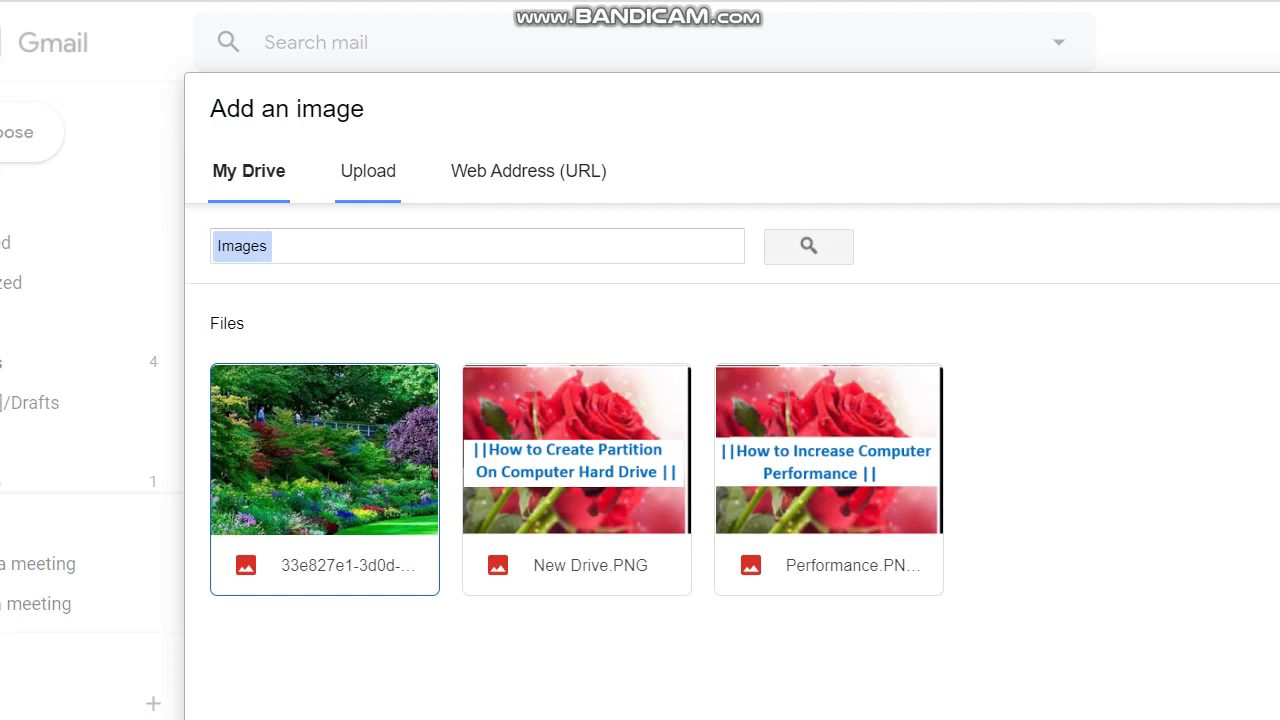
Step: Upload the Capture garden photo from the computer as the signature's logo image
click(368, 171)
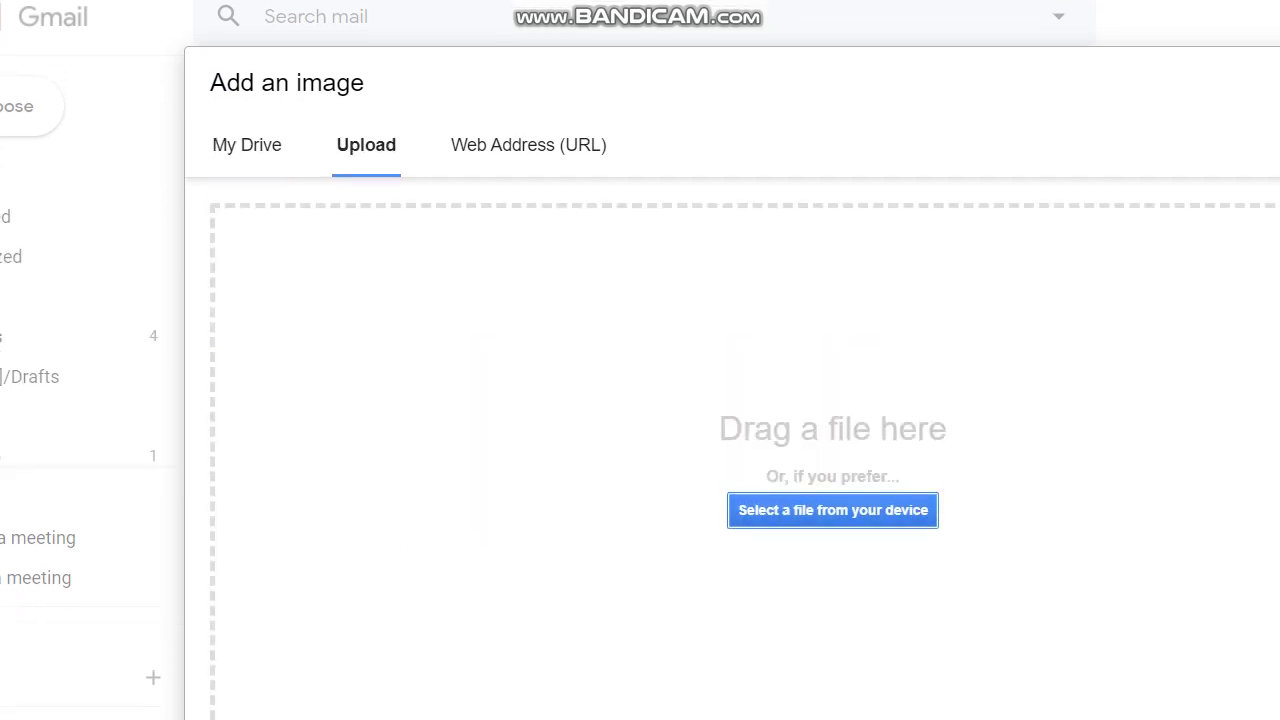
click(833, 510)
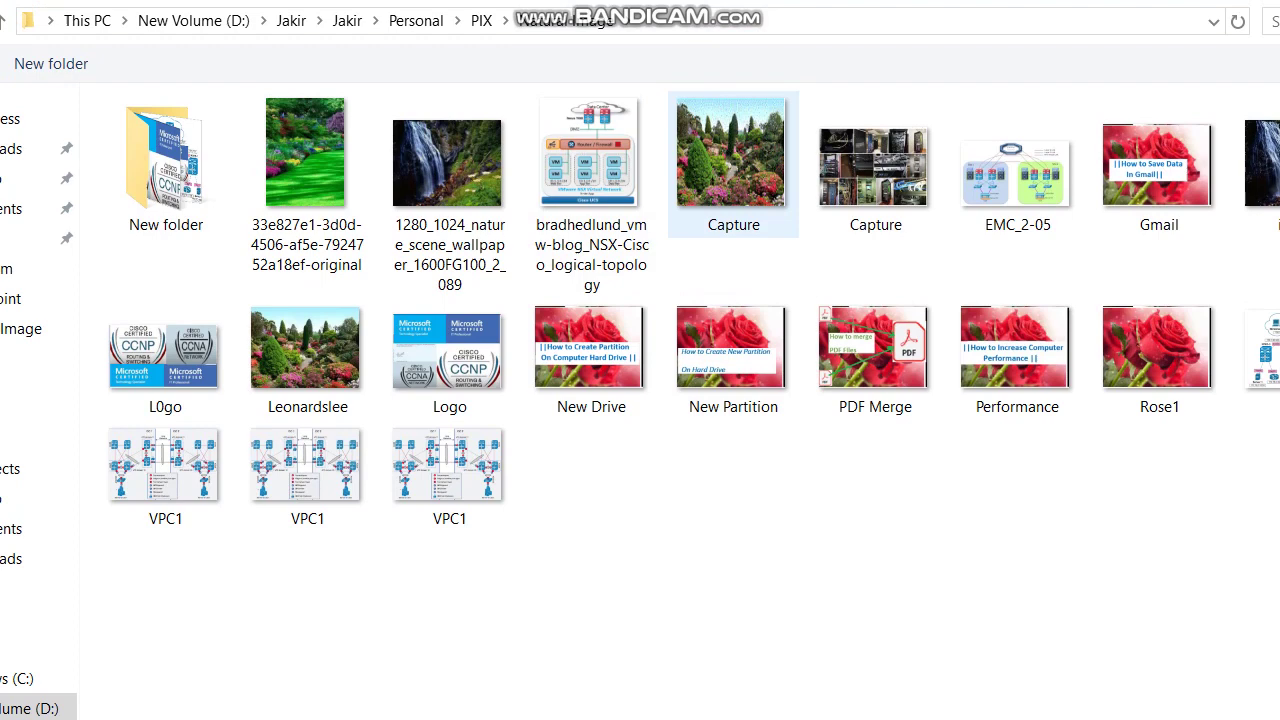
click(735, 175)
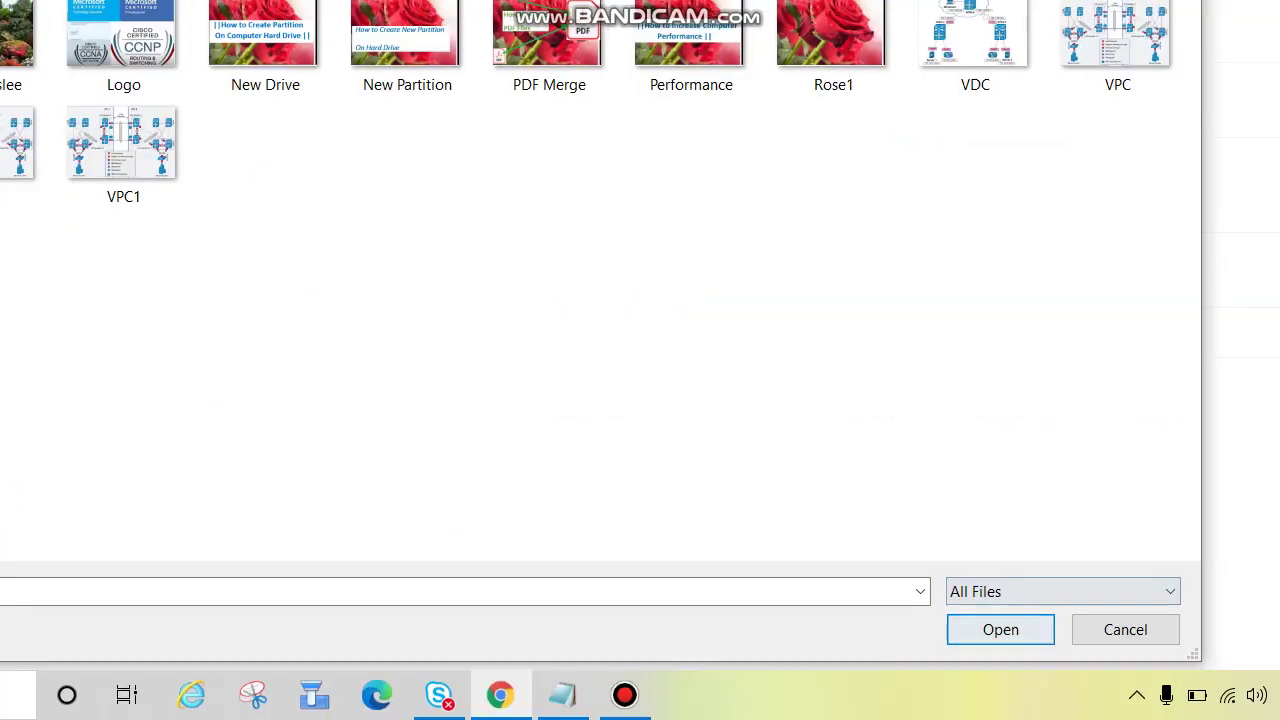
click(1000, 629)
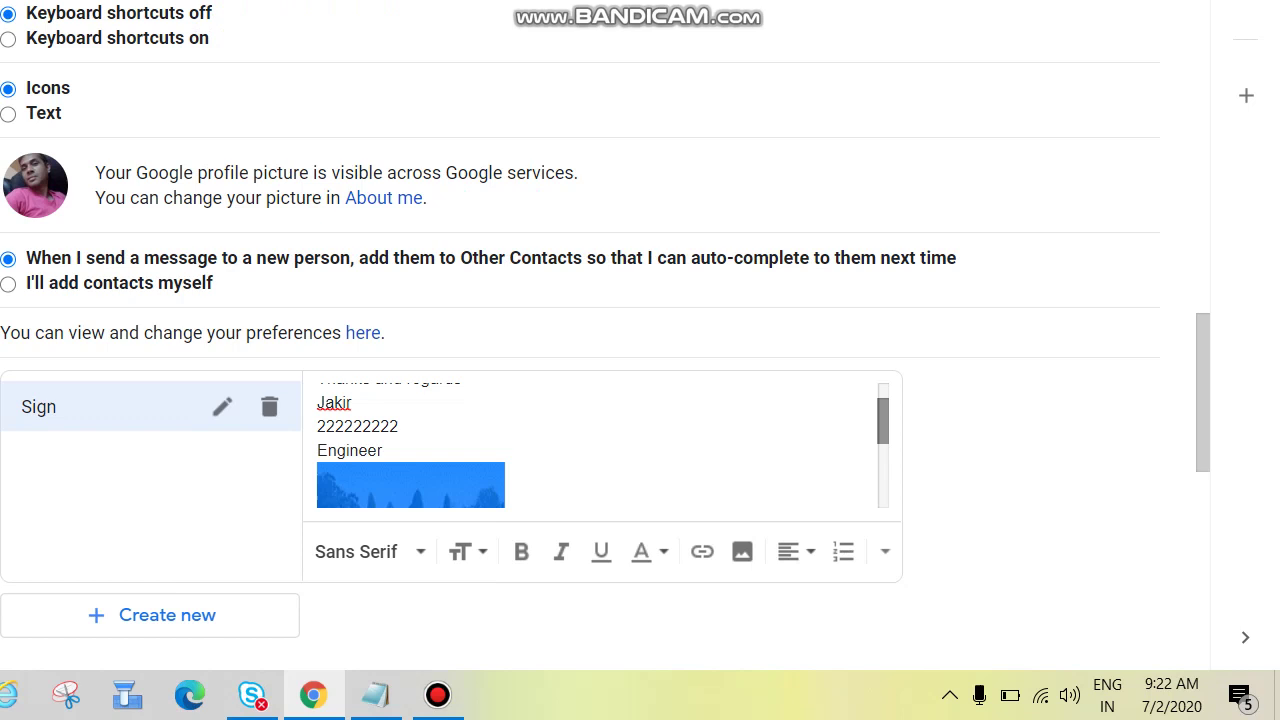
Step: Scroll to check the signature text and garden image, then to Signature defaults
scroll(600, 445, down, 1)
scroll(595, 445, down, 2)
scroll(595, 445, down, 1)
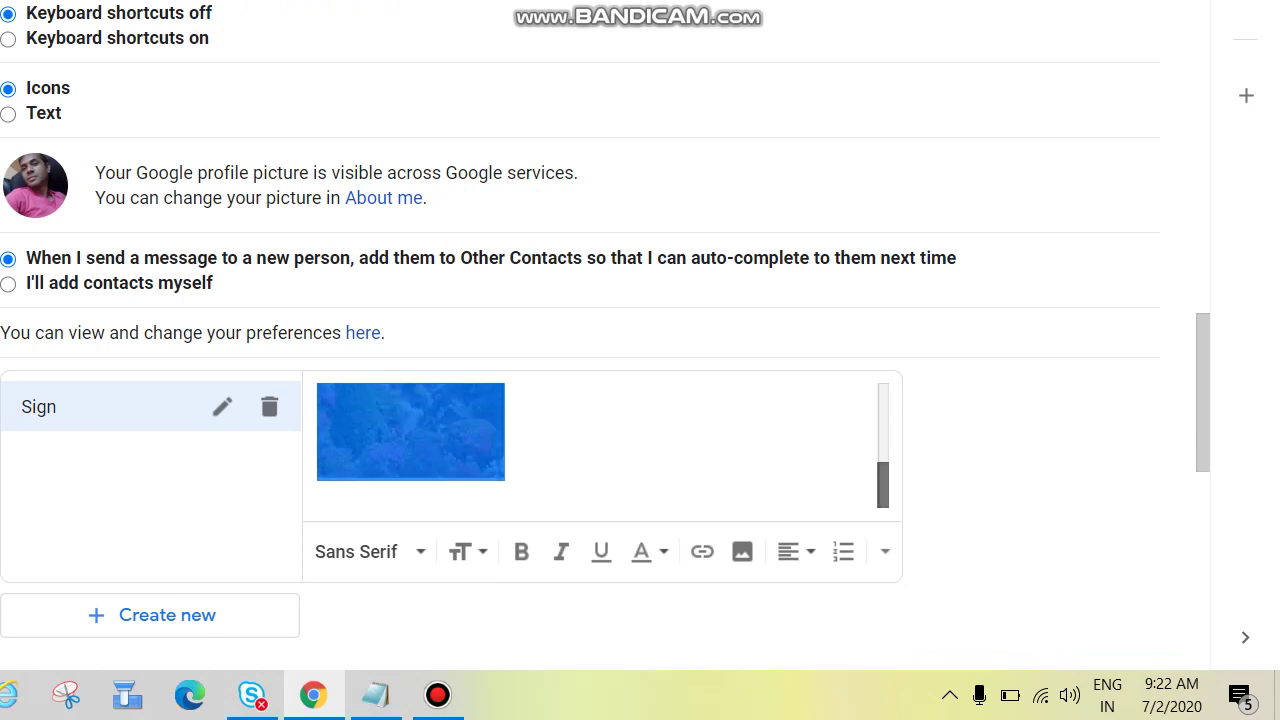
scroll(595, 445, up, 2)
scroll(595, 445, down, 1)
scroll(595, 445, down, 1)
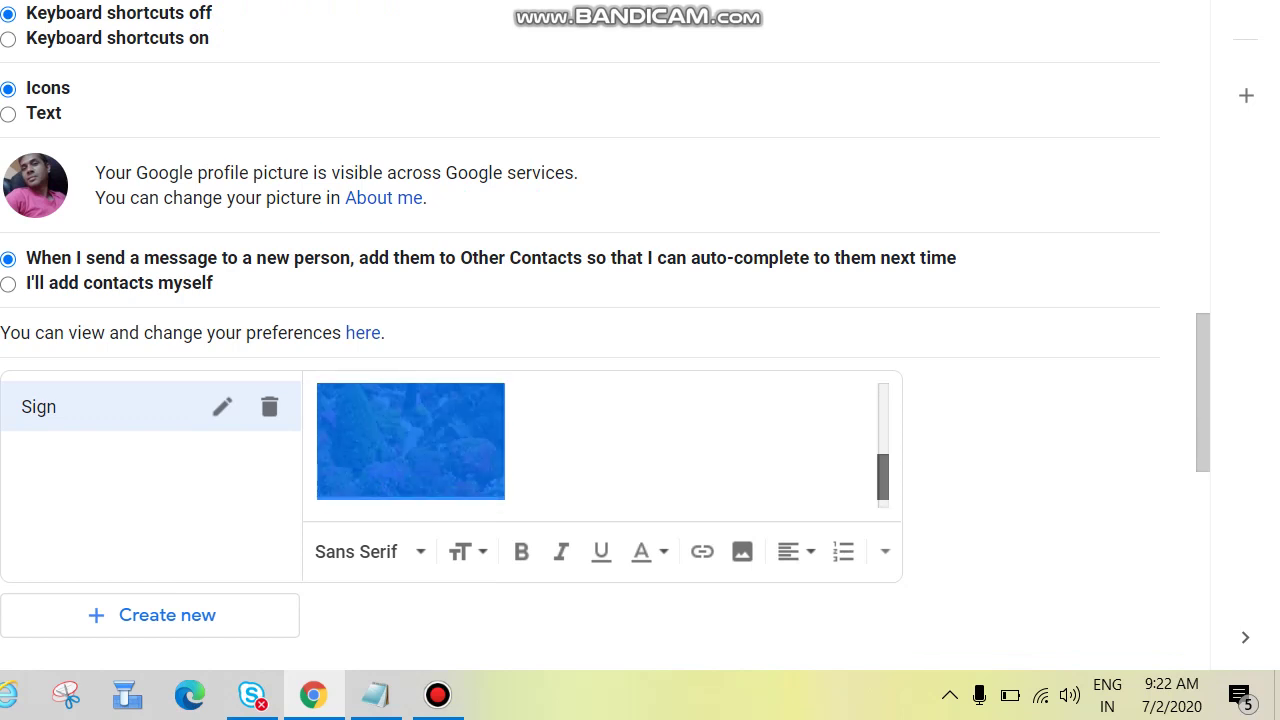
scroll(595, 445, up, 2)
scroll(595, 445, down, 1)
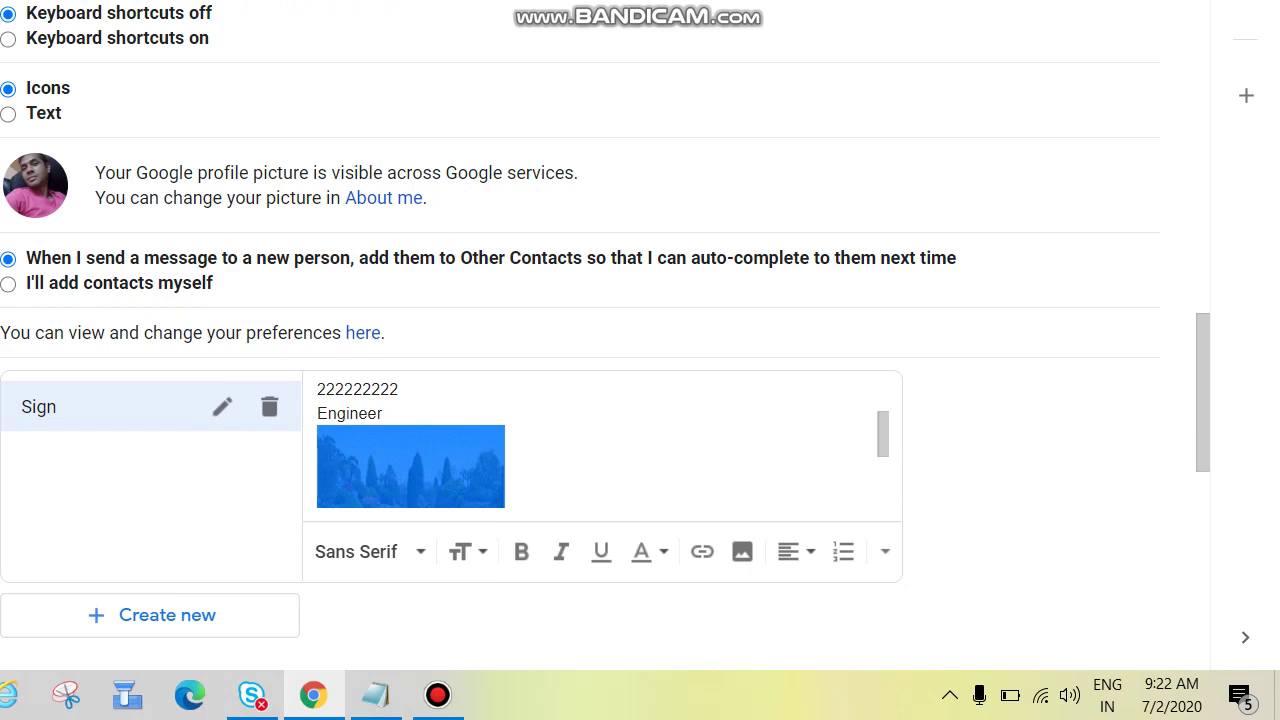
scroll(600, 340, down, 1)
scroll(600, 340, down, 1)
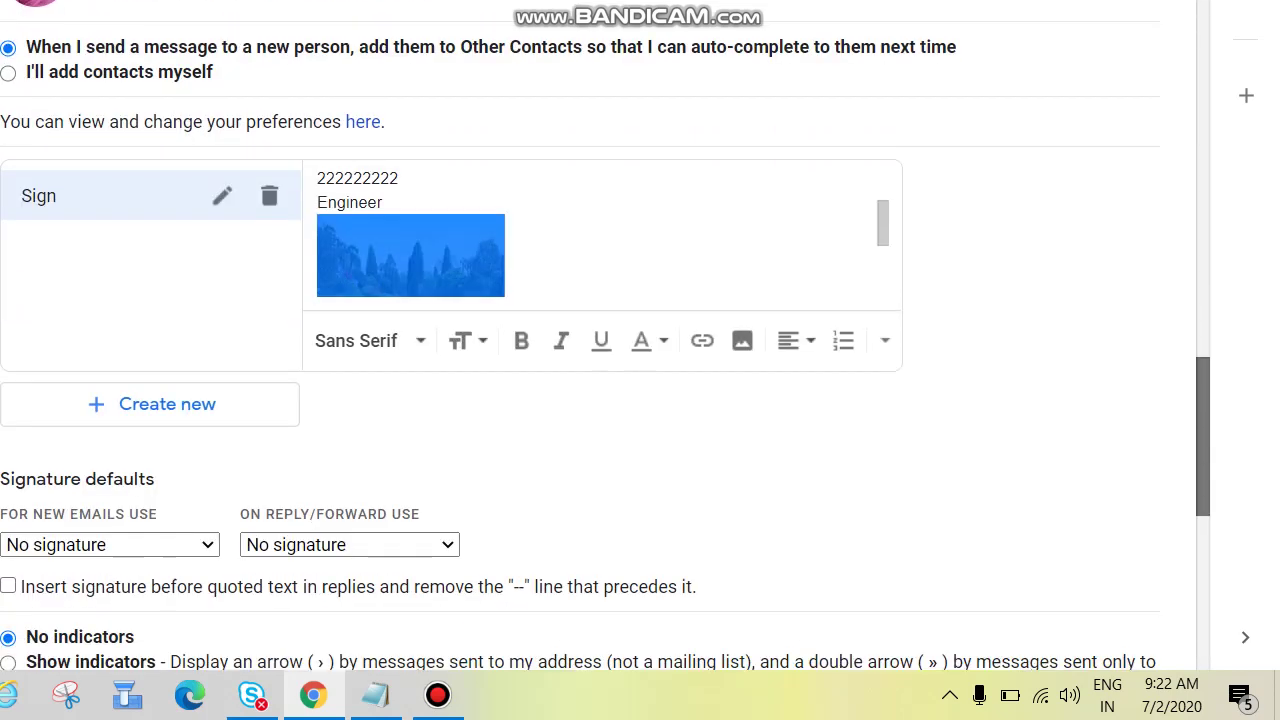
scroll(600, 340, down, 3)
scroll(600, 340, down, 3)
scroll(600, 340, down, 1)
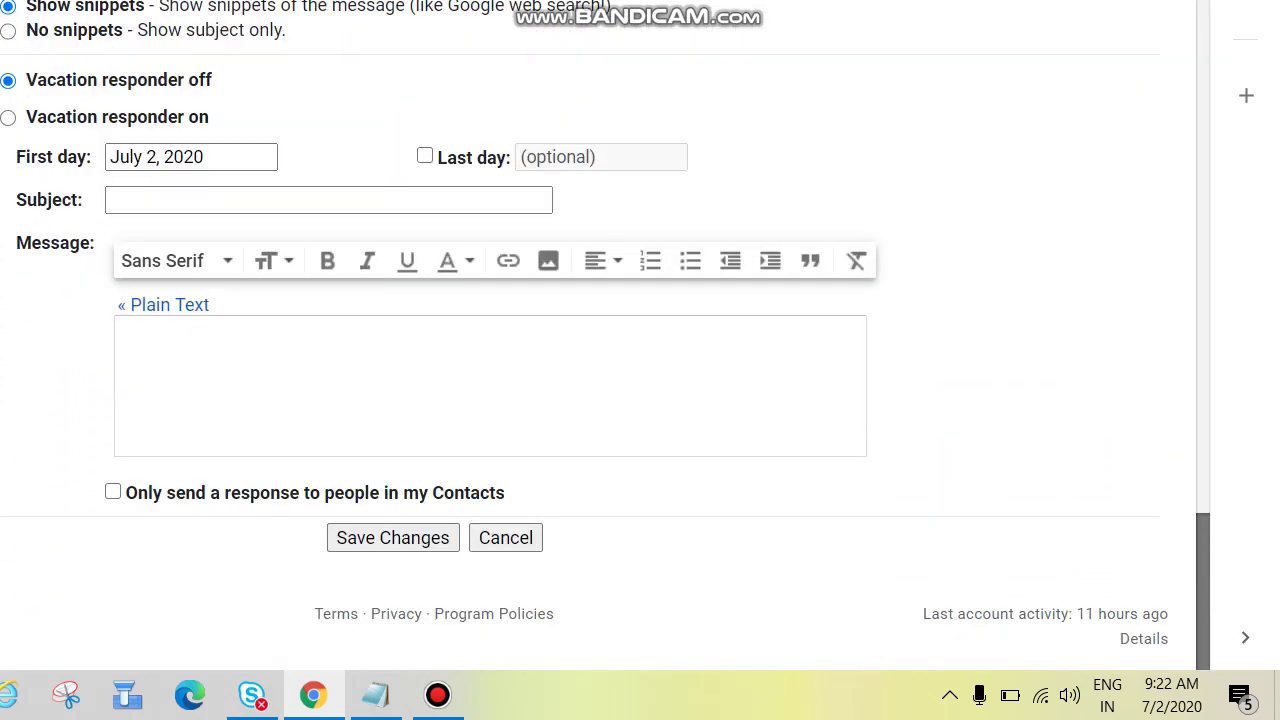
scroll(600, 340, up, 5)
scroll(600, 340, up, 1)
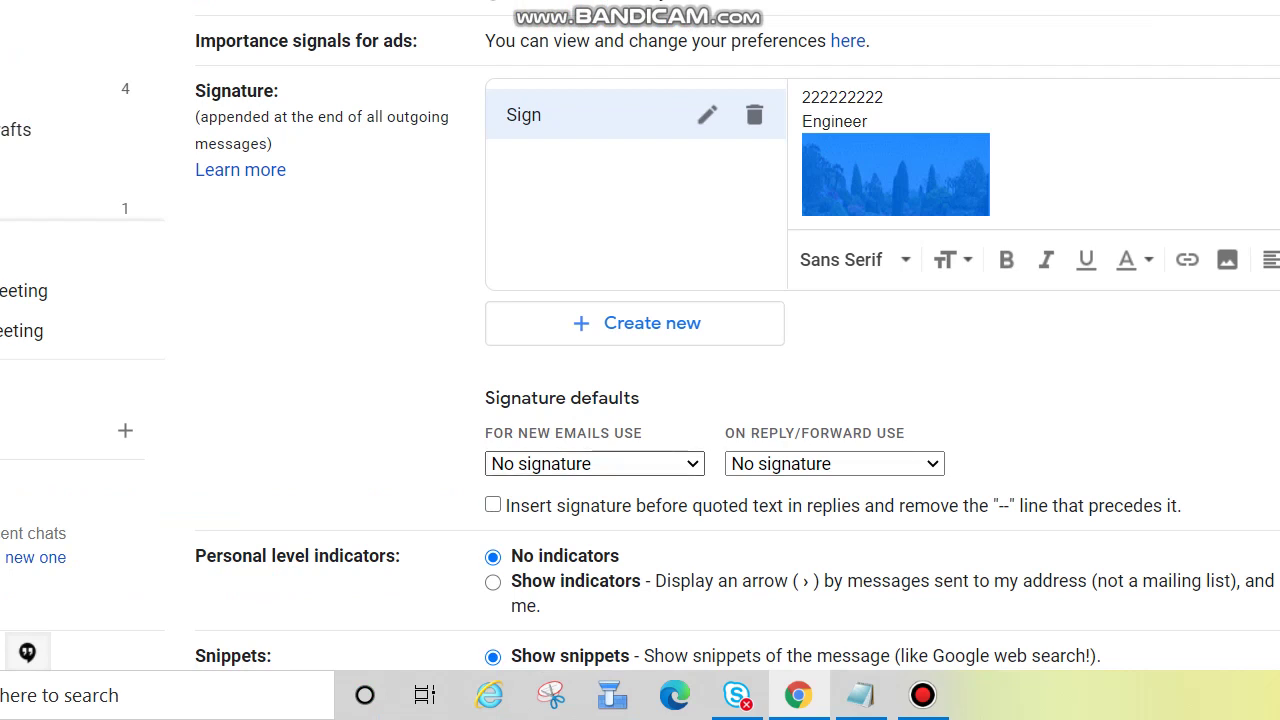
Step: Set Sign as the default for new emails and for replies/forwards, then save changes
click(595, 463)
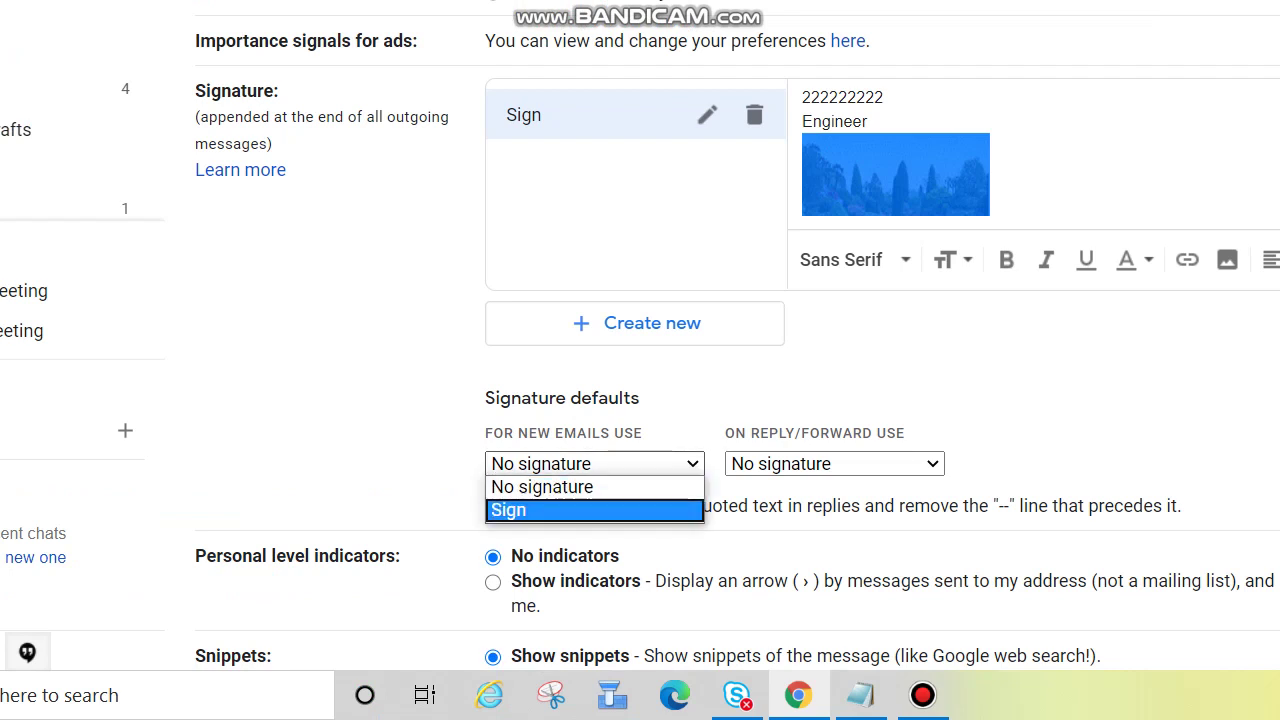
key(Return)
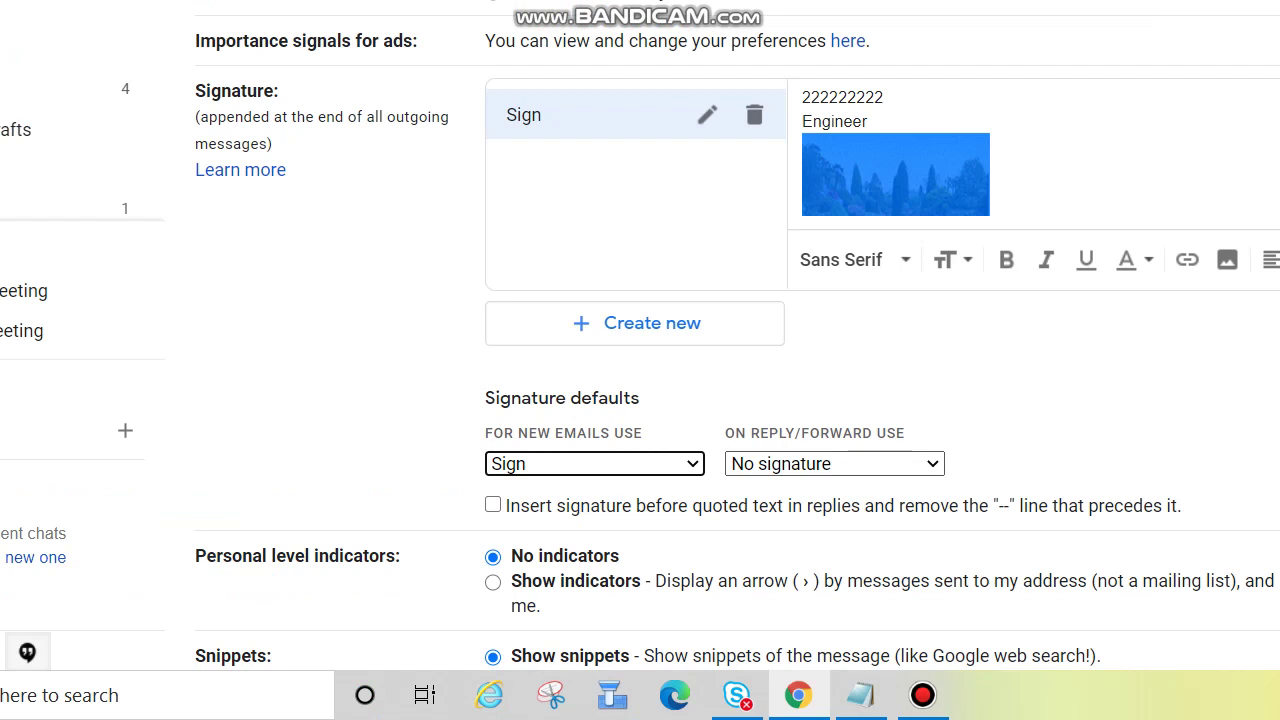
key(Tab)
key(alt+Down)
key(Down)
key(Return)
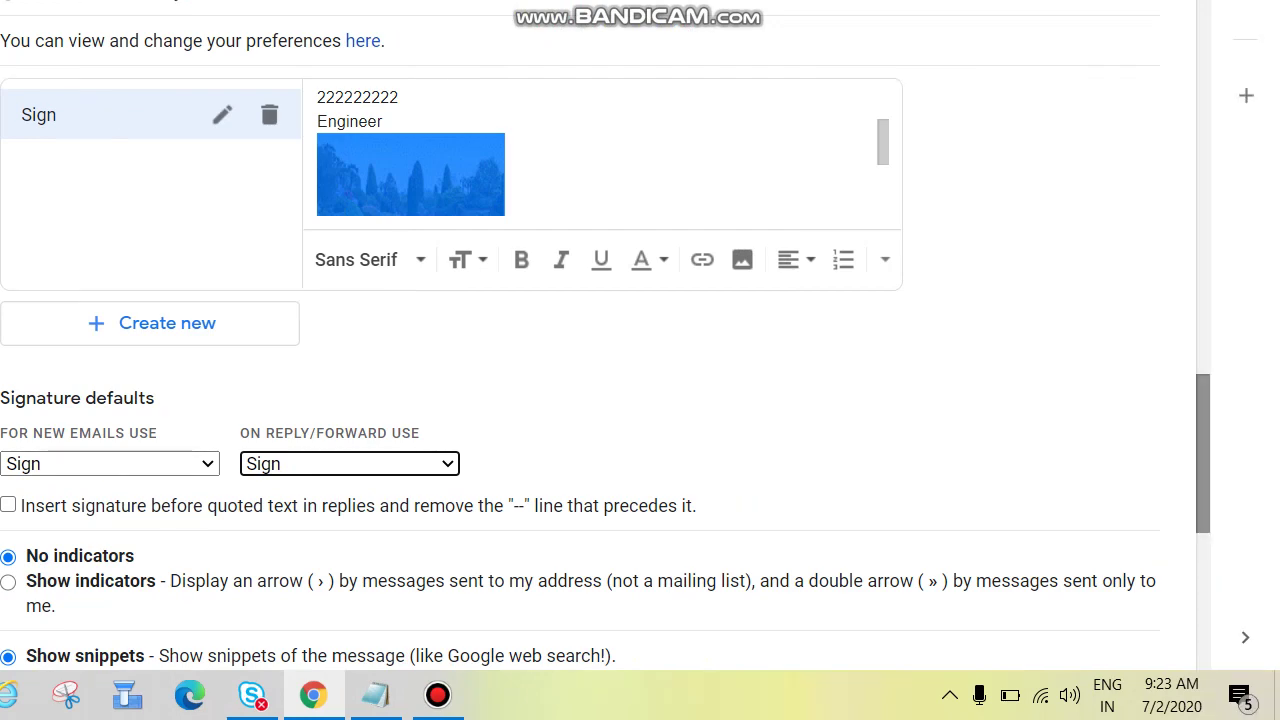
scroll(580, 400, down, 4)
scroll(580, 400, down, 3)
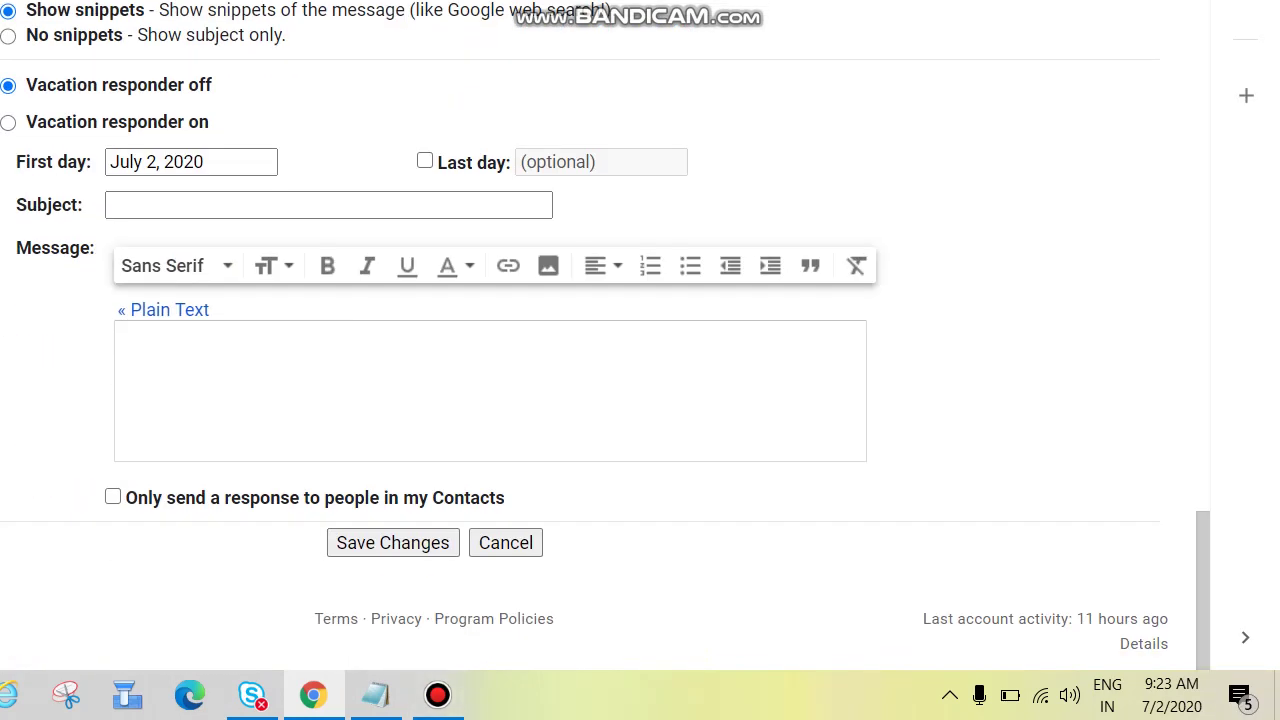
click(393, 542)
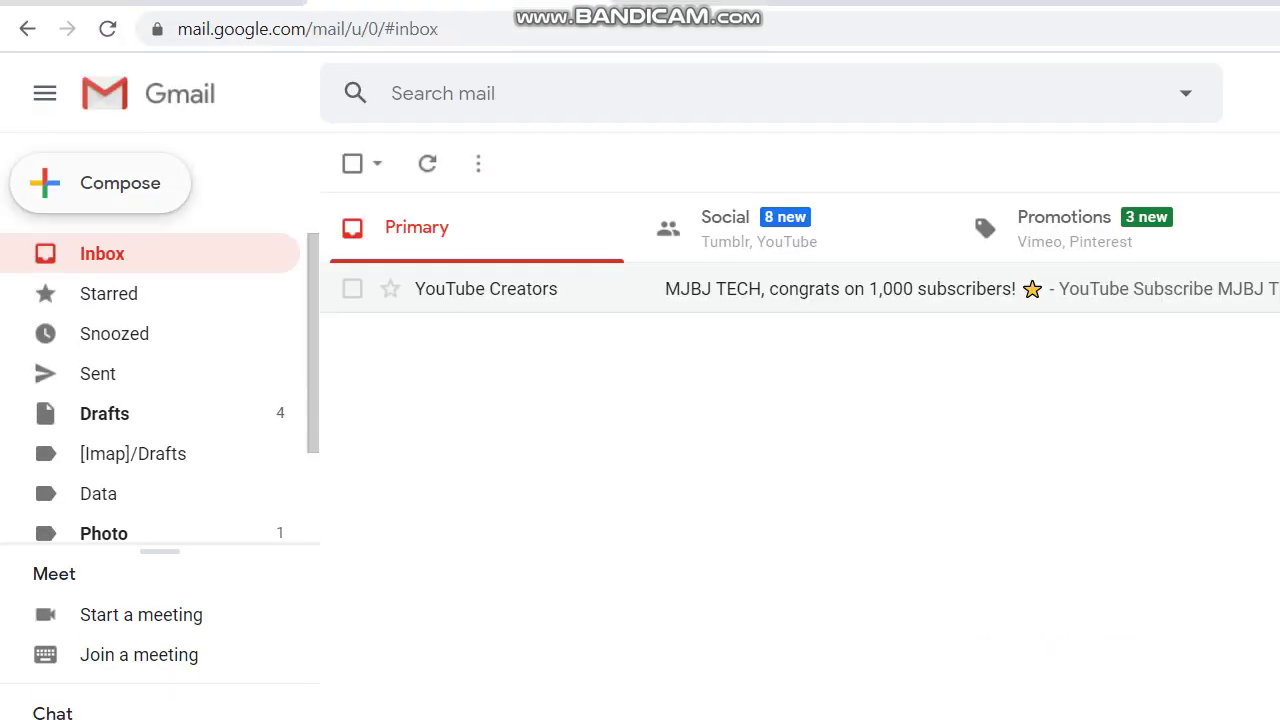
Step: Confirm a new message shows the Sign signature, close it, and open the YouTube Creators email
key(c)
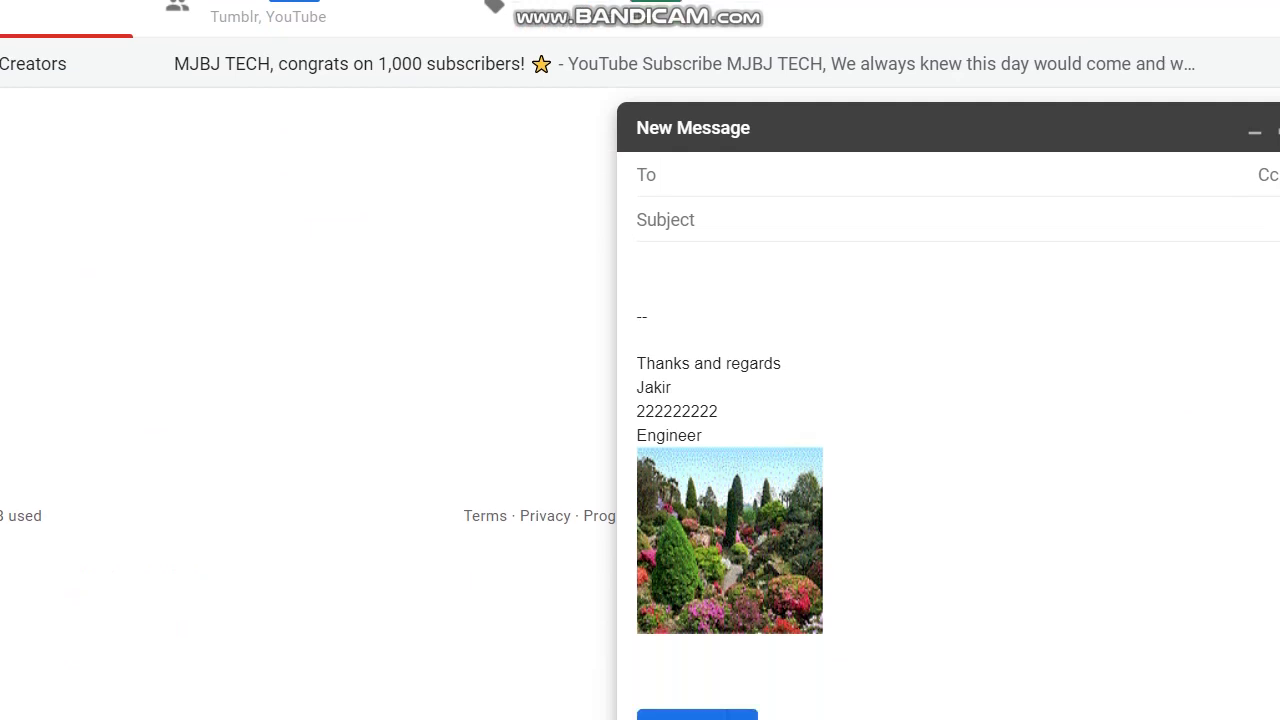
click(1166, 200)
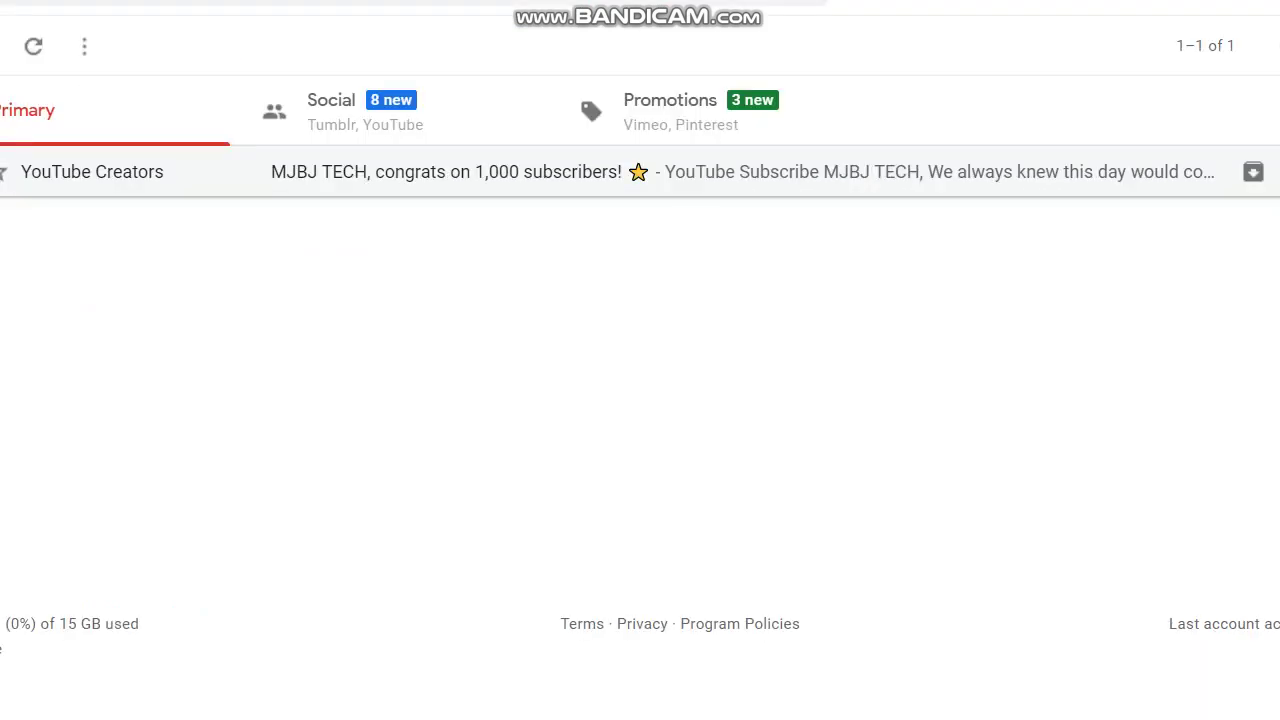
click(440, 171)
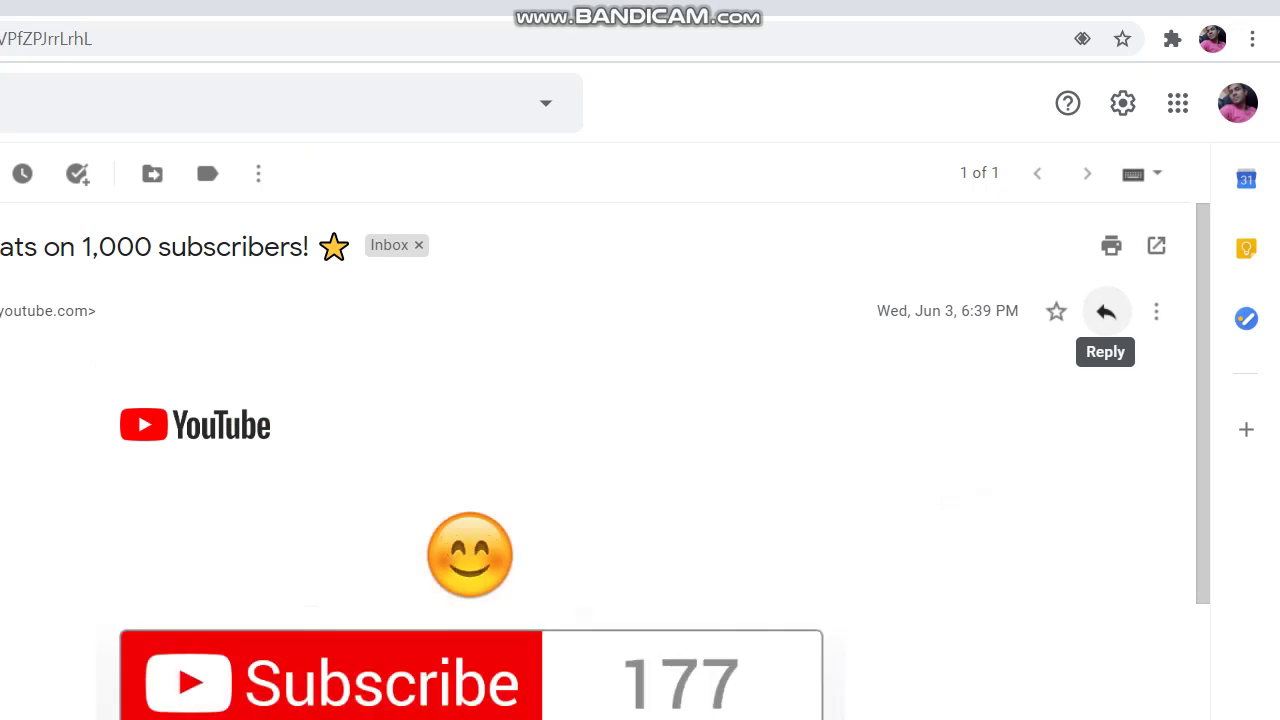
Step: Open a reply to the YouTube email, expand the trimmed text, then discard the draft
scroll(1105, 311, down, 10)
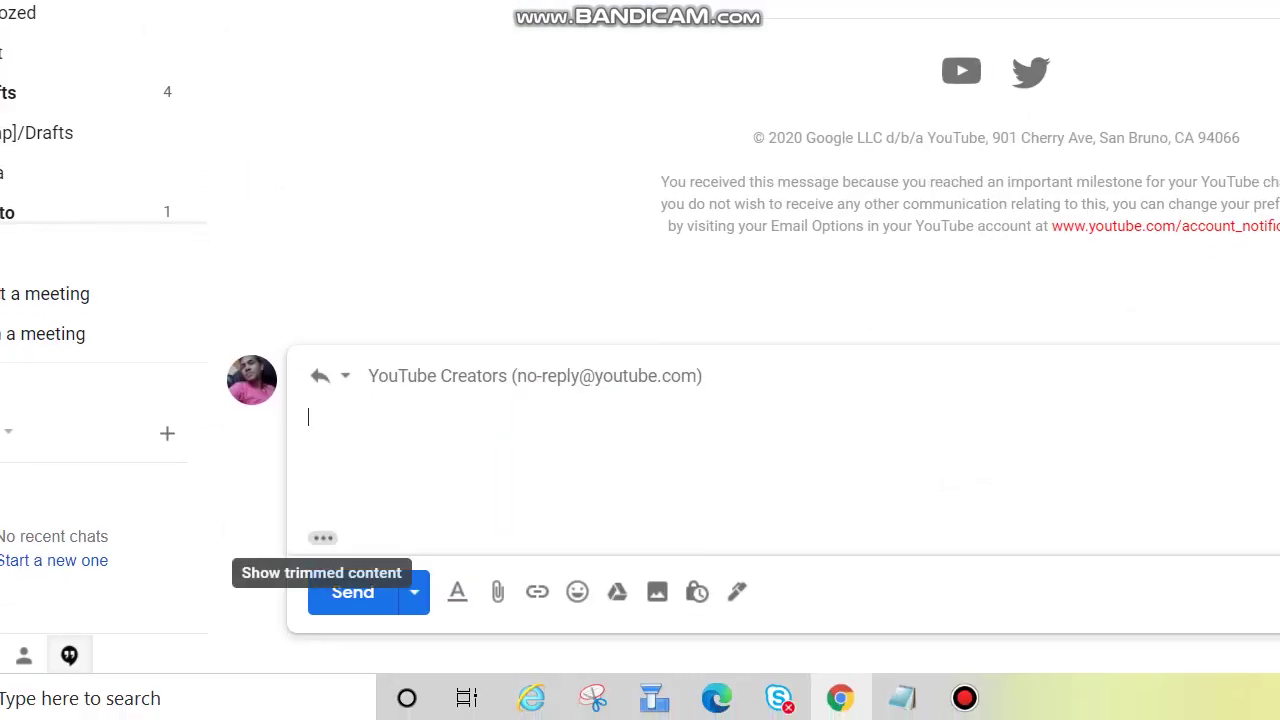
click(323, 538)
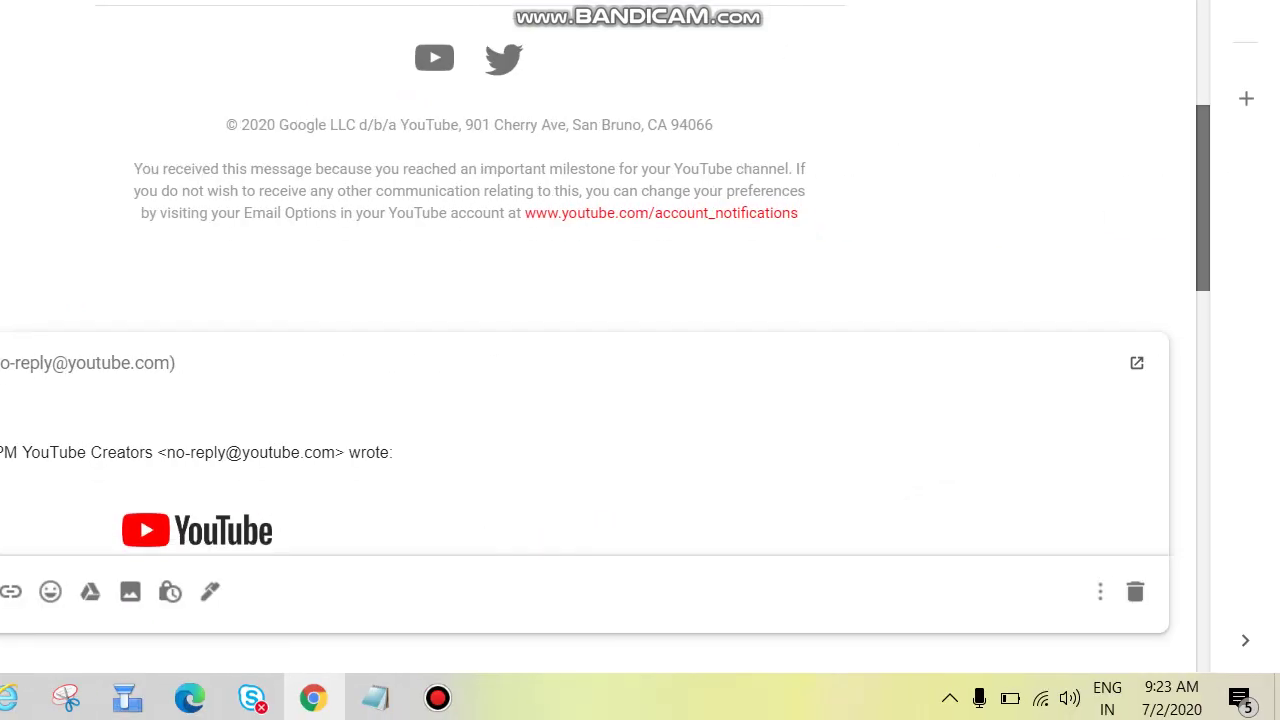
scroll(600, 300, down, 3)
scroll(600, 300, down, 3)
scroll(600, 300, down, 5)
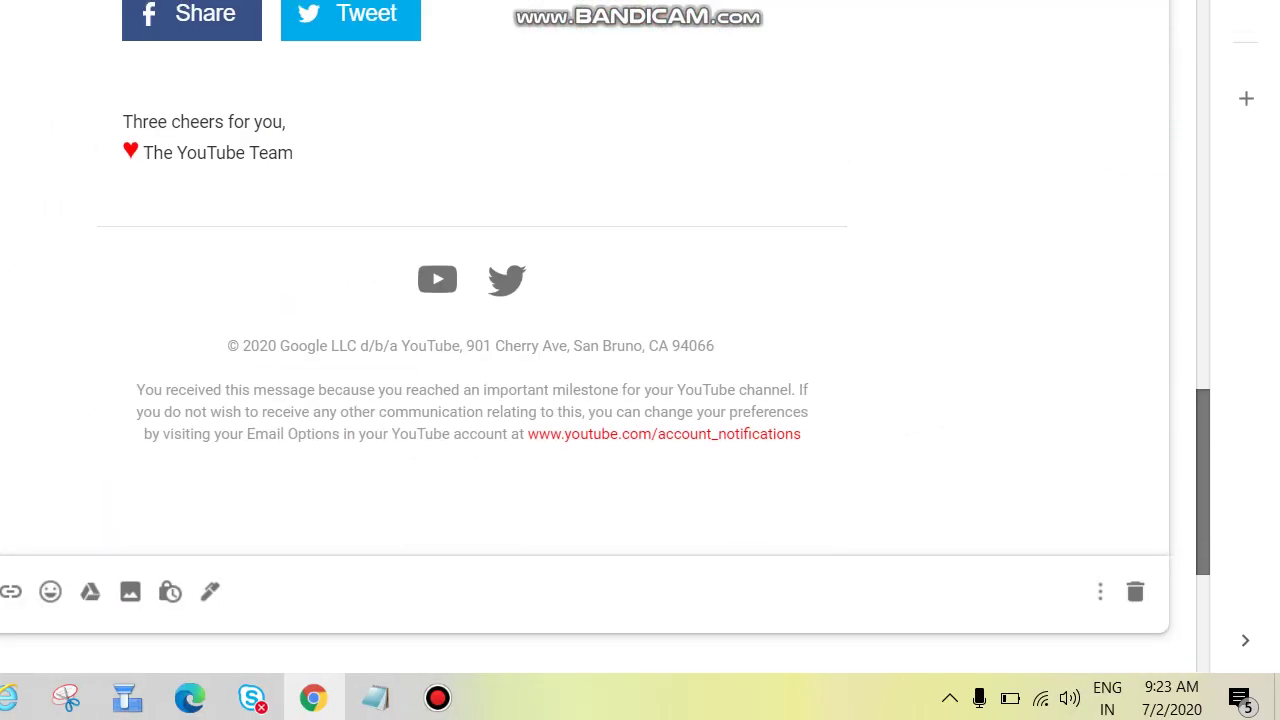
scroll(600, 300, down, 3)
scroll(600, 300, down, 1)
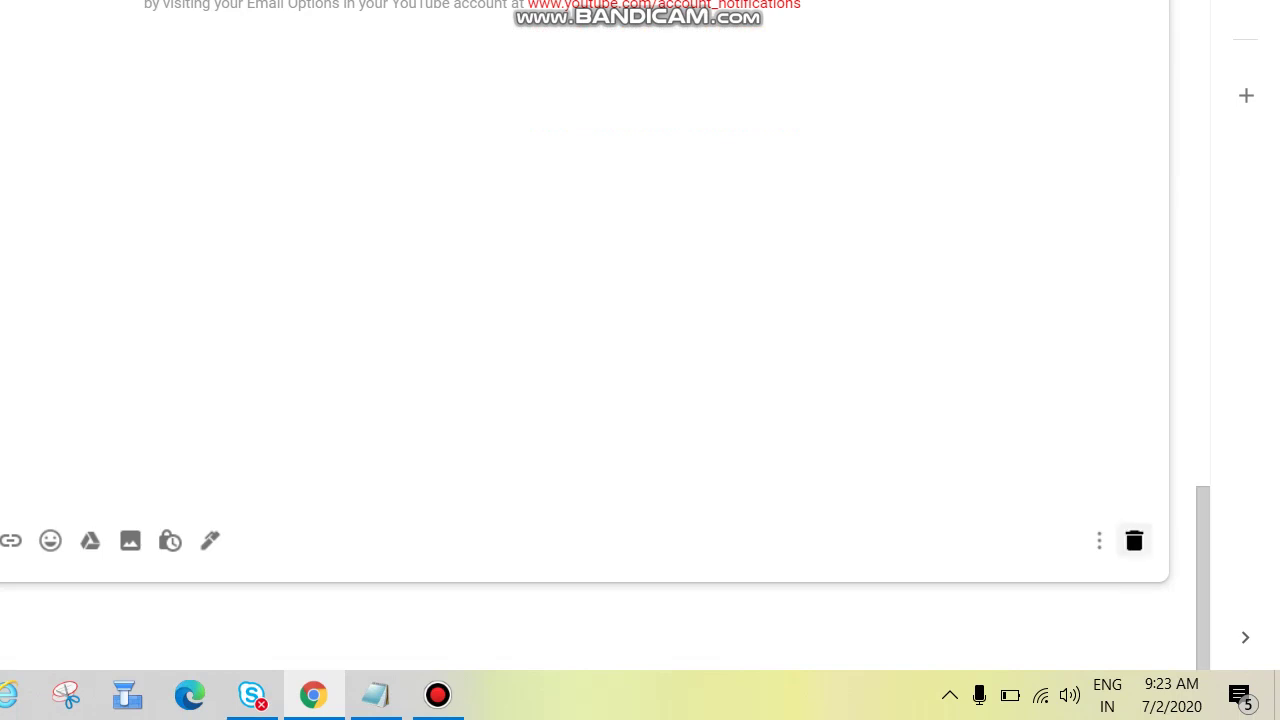
click(1134, 540)
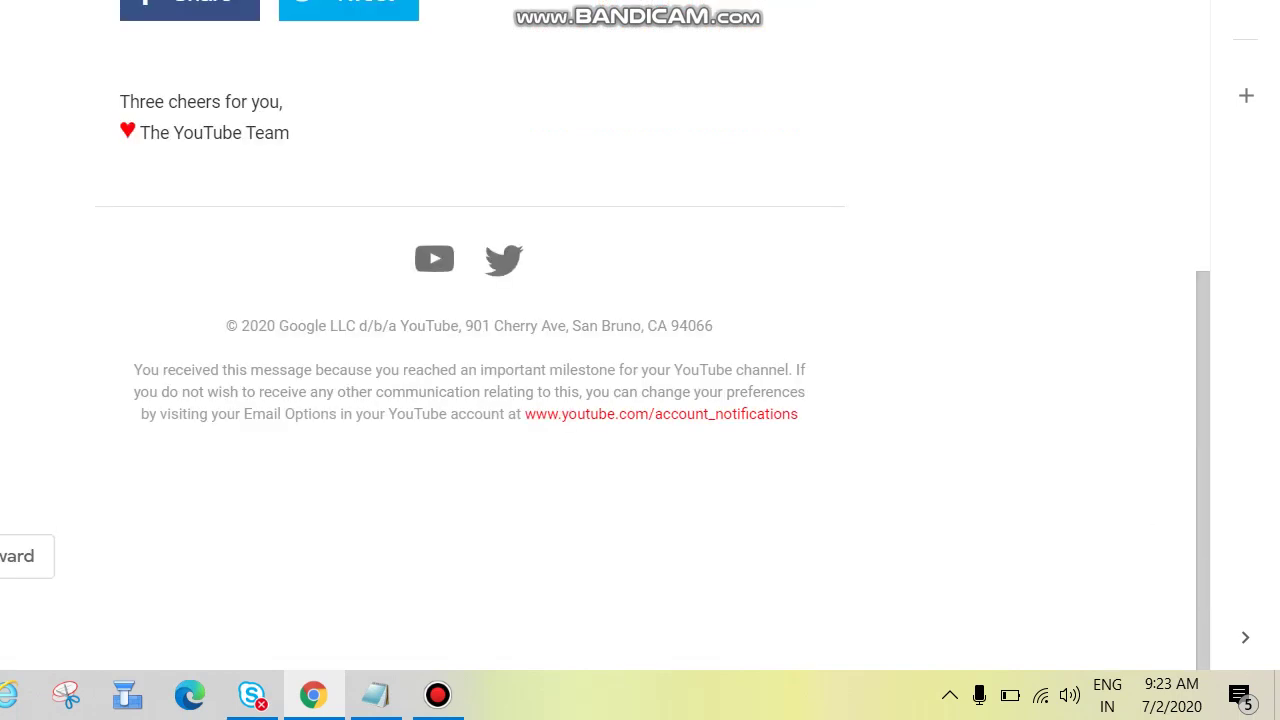
scroll(470, 400, up, 10)
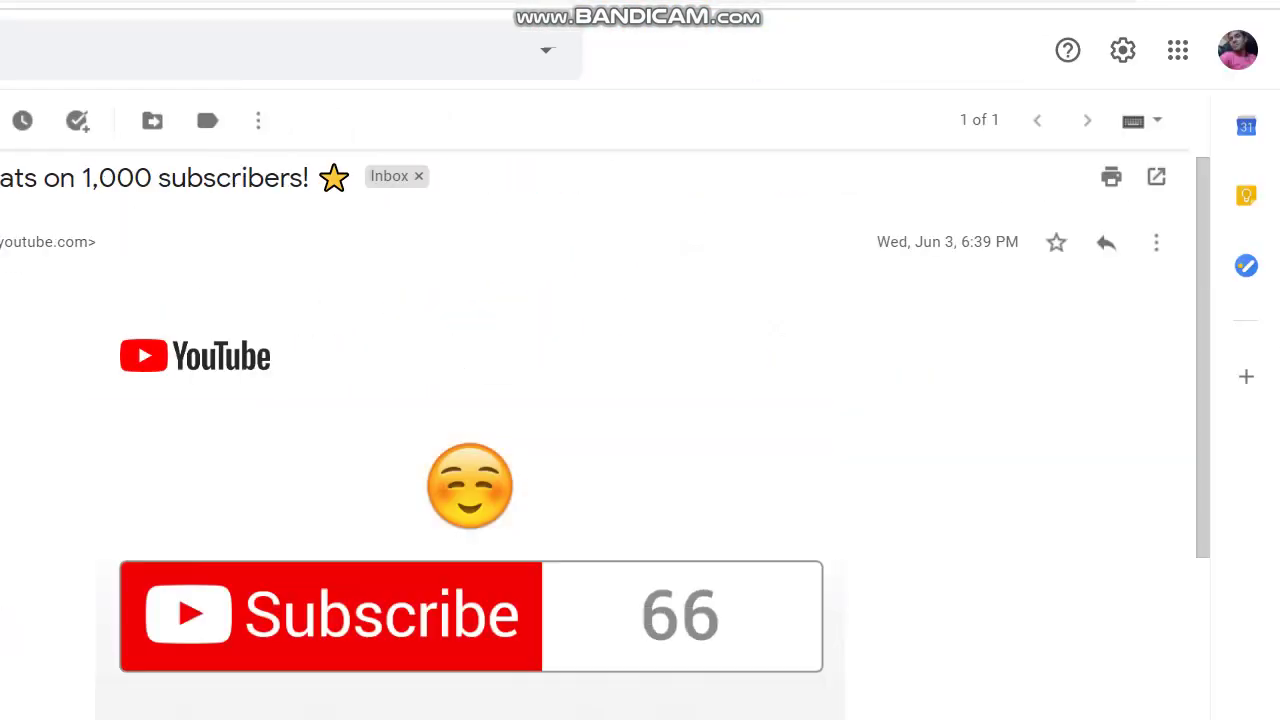
Step: Forward the YouTube email to verify the Sign signature and garden image, then discard it
click(1156, 242)
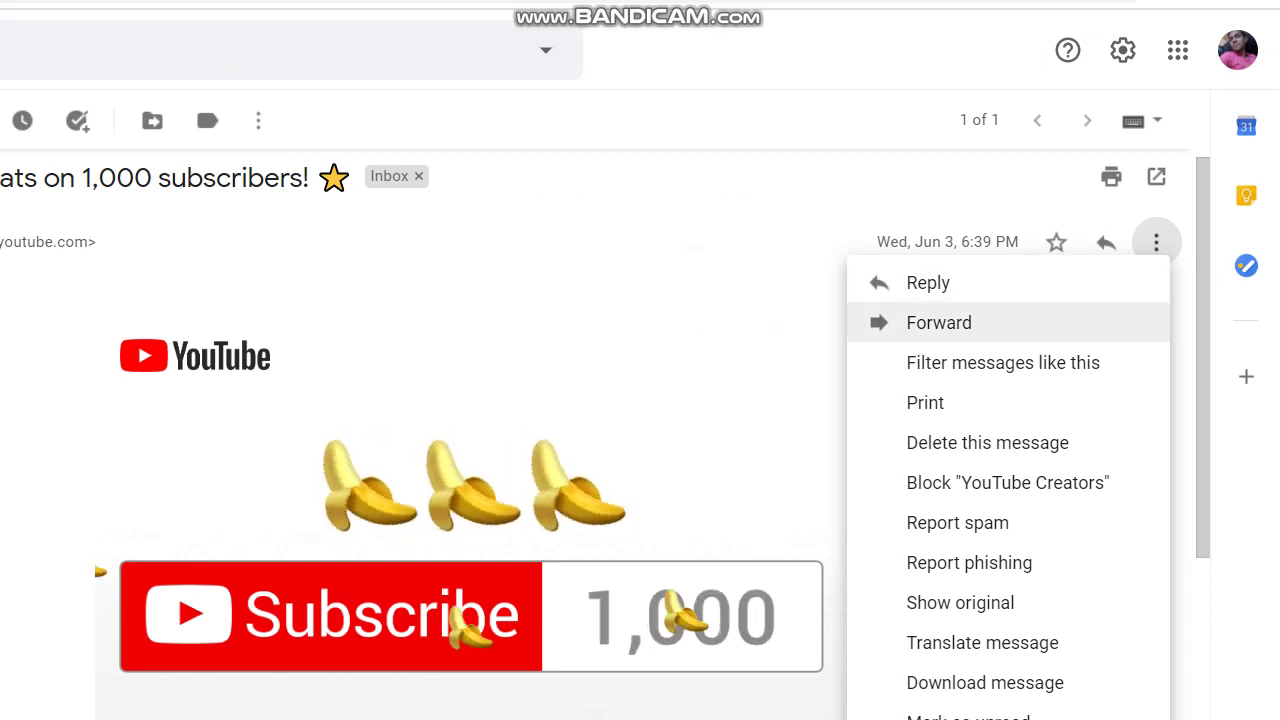
click(938, 322)
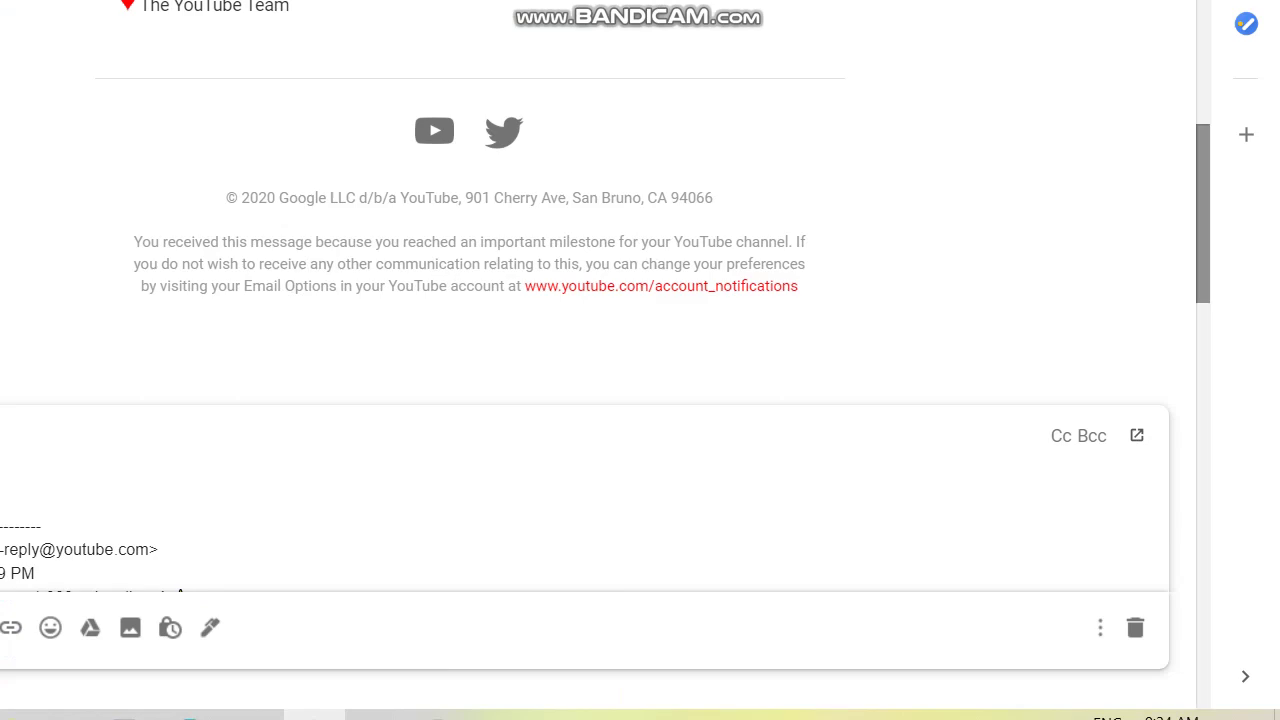
scroll(600, 300, down, 5)
scroll(600, 300, down, 1)
scroll(600, 300, down, 2)
scroll(600, 300, down, 3)
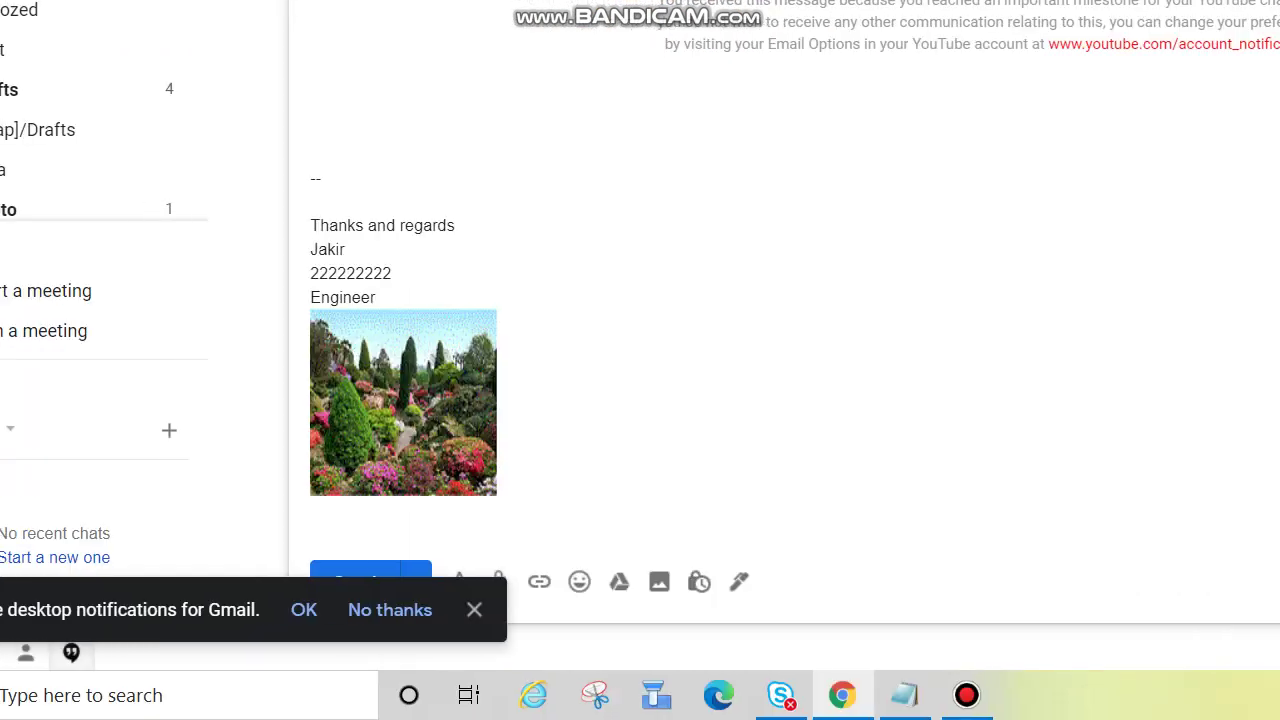
click(474, 609)
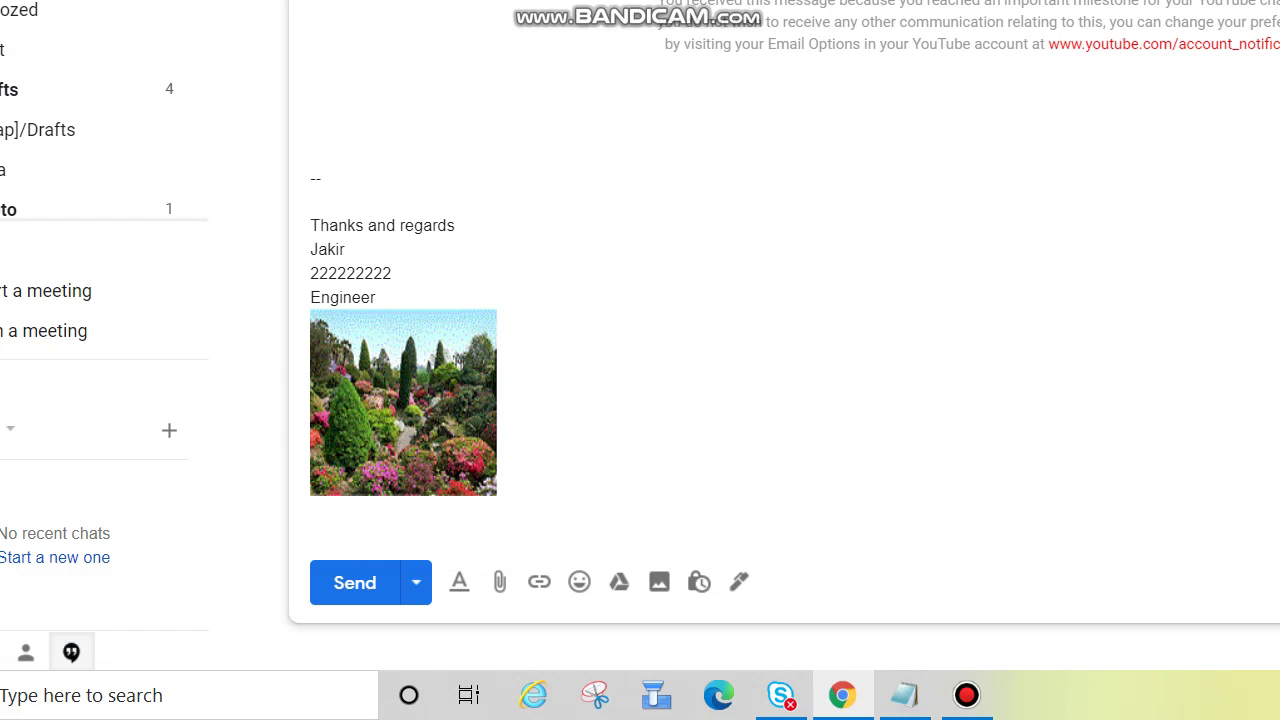
click(1134, 581)
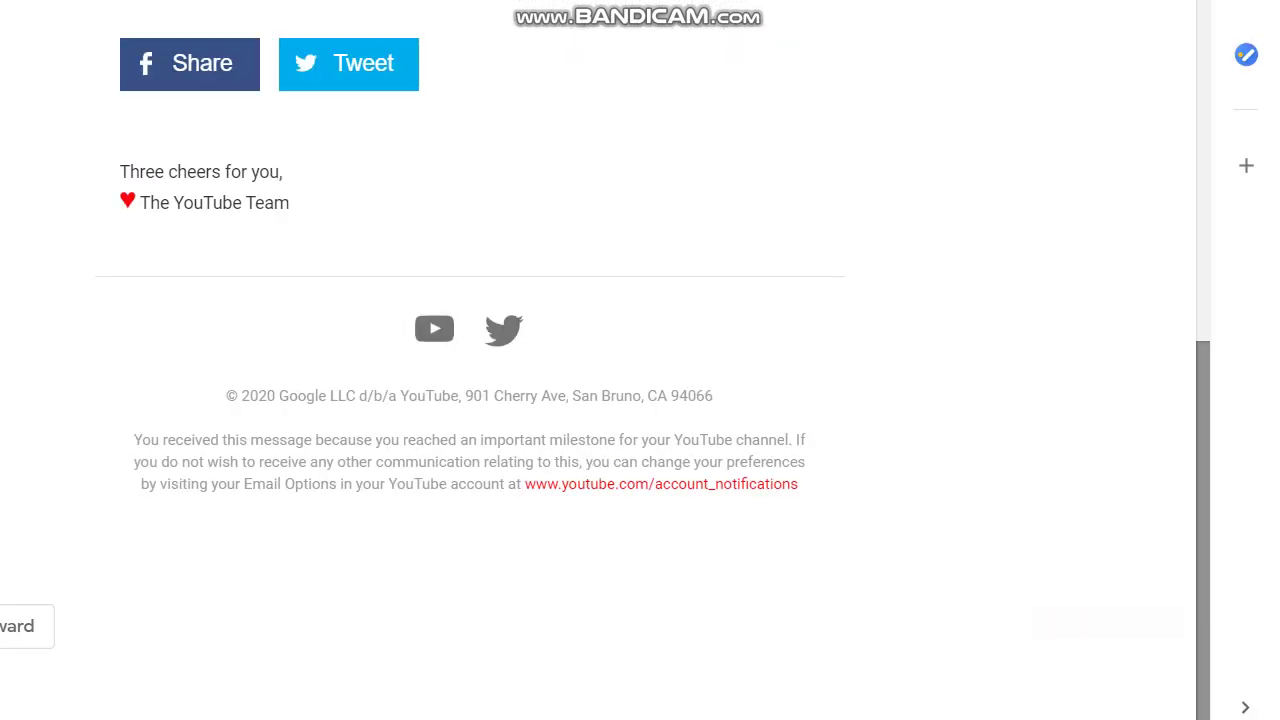
scroll(640, 400, up, 5)
scroll(640, 400, up, 3)
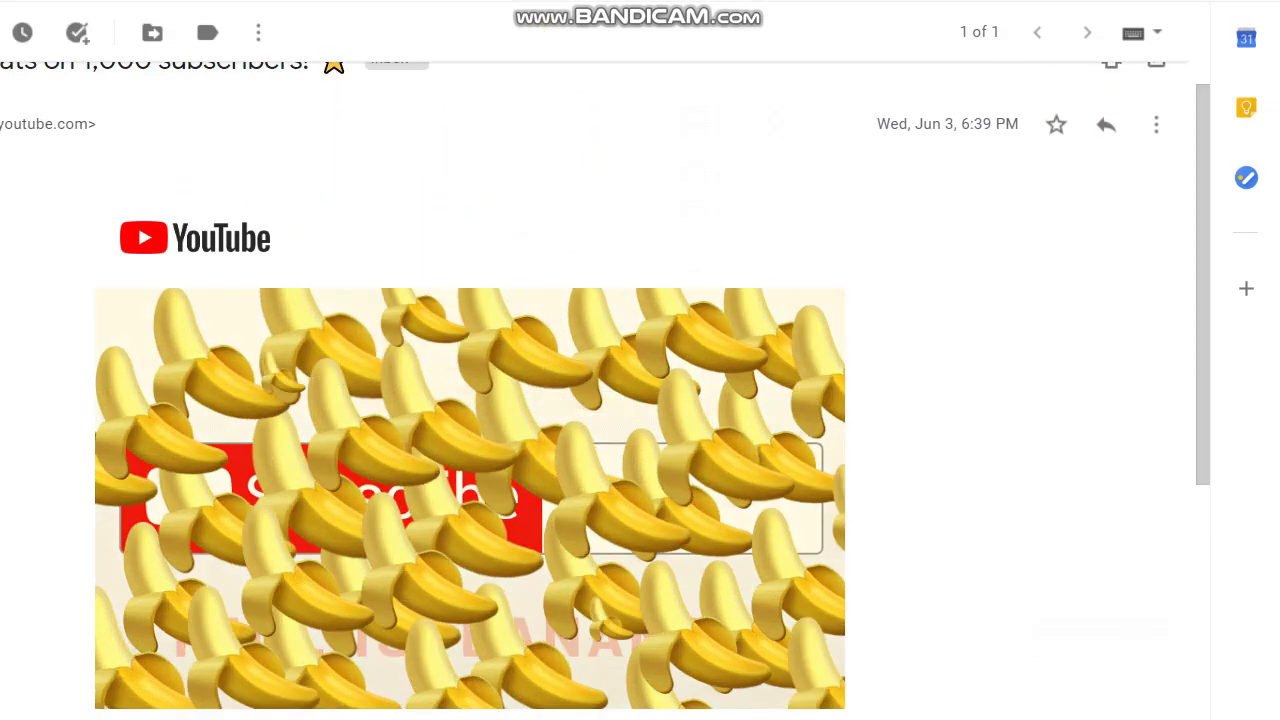